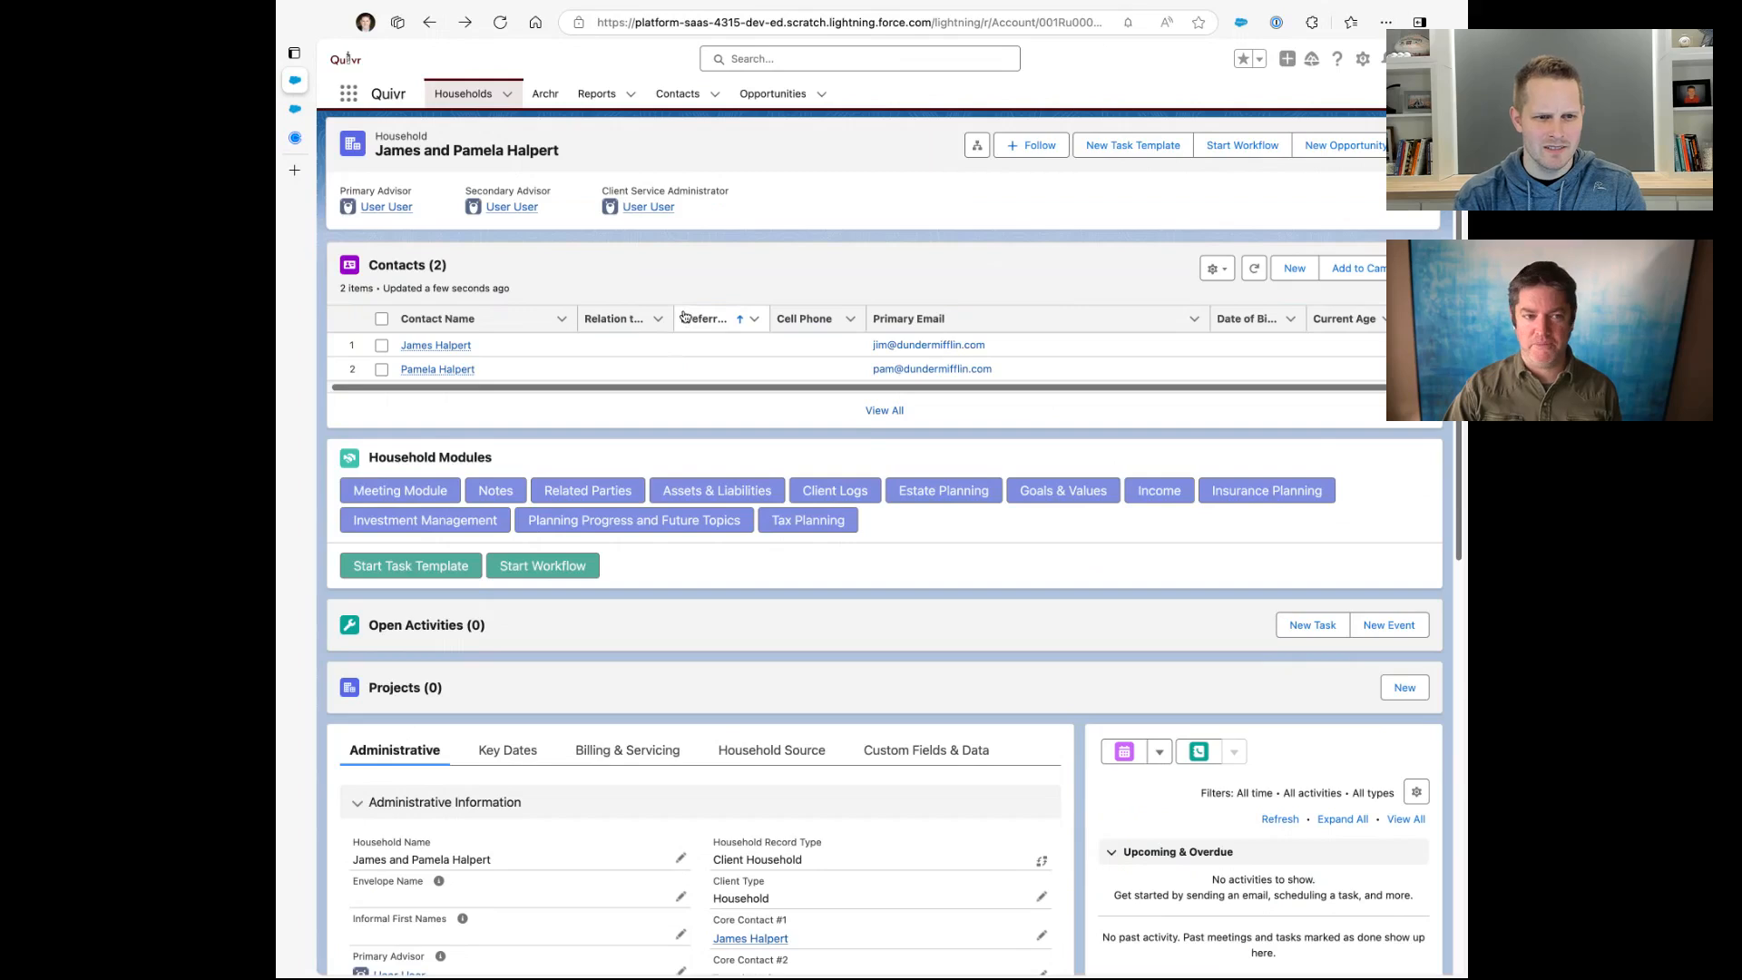
- Show the custom fields and data section of the household record
scroll(817, 534, down, 2)
scroll(817, 533, down, 6)
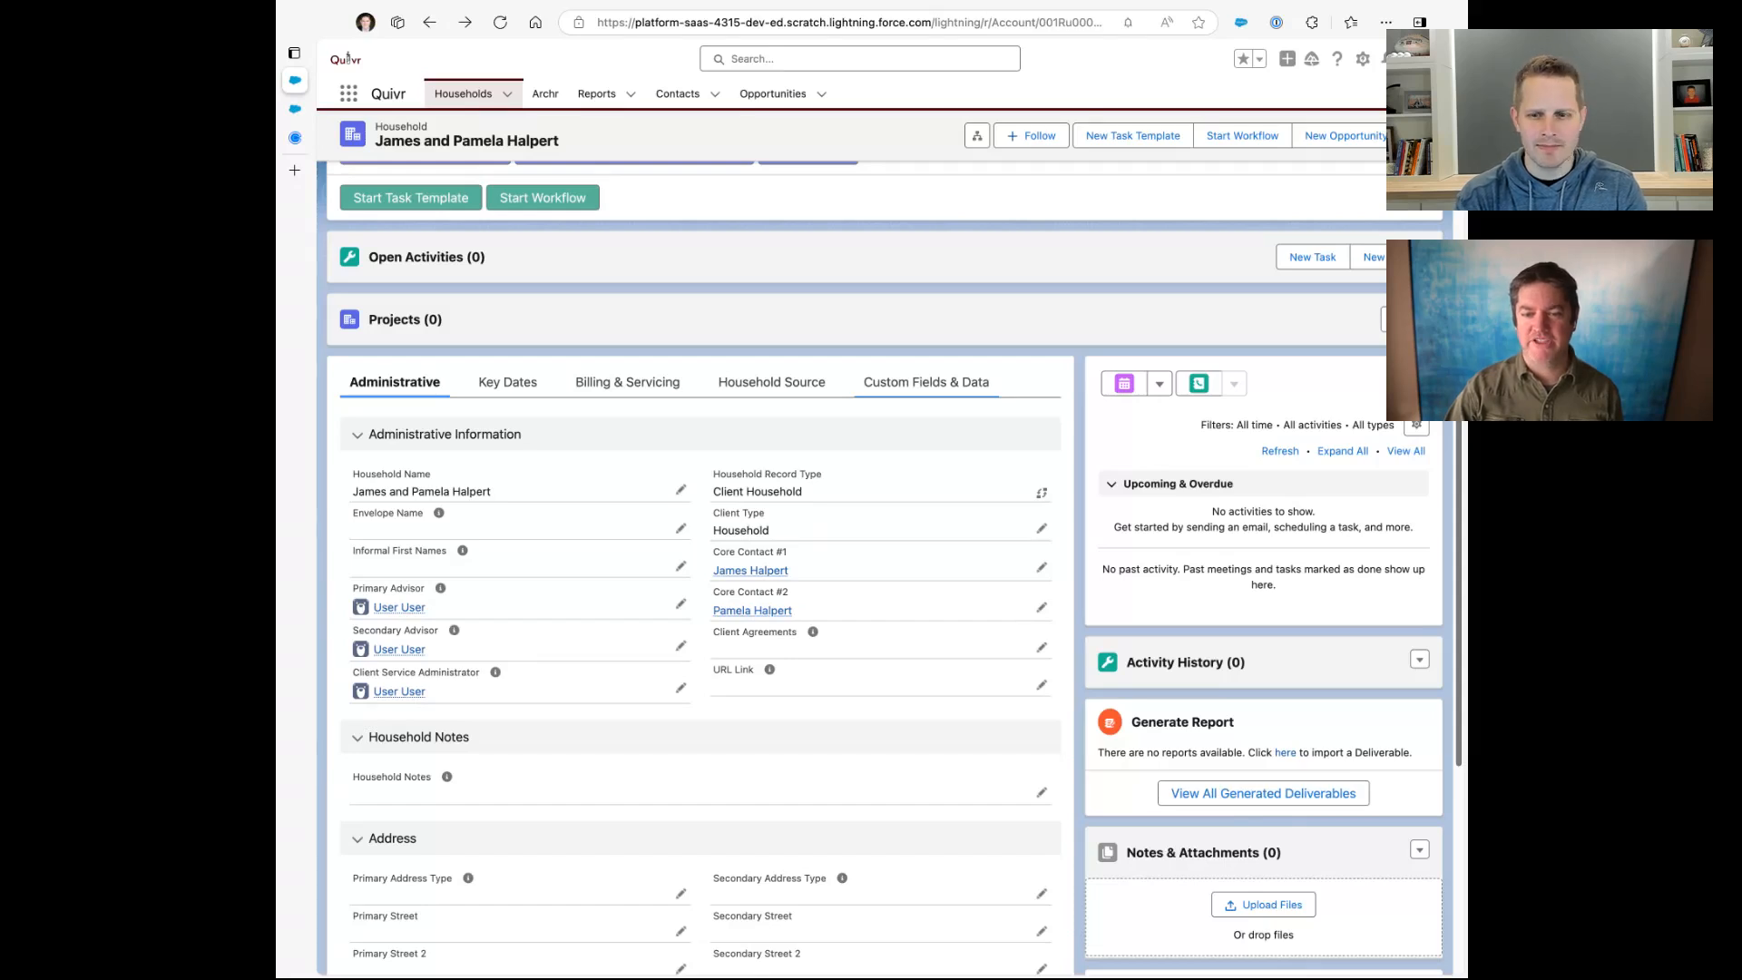
click(925, 382)
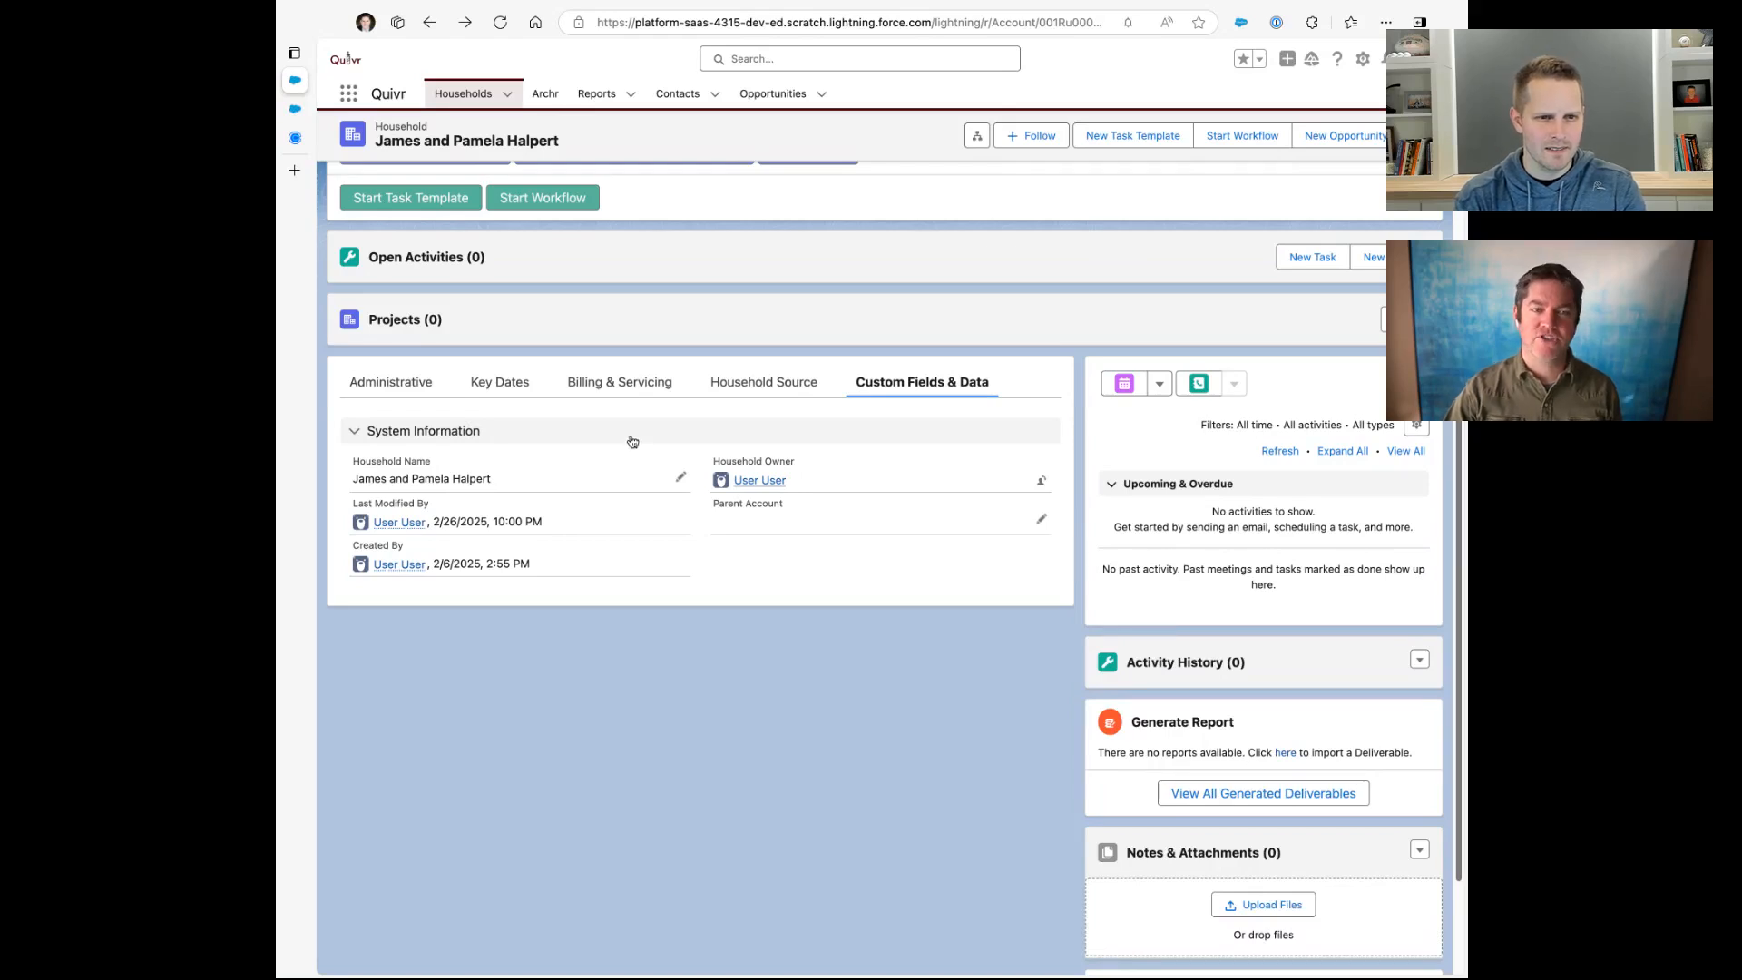
- Open the Fields & Relationships list of the Household object in Setup's Object Manager, finding it by searching for "house"
click(1361, 60)
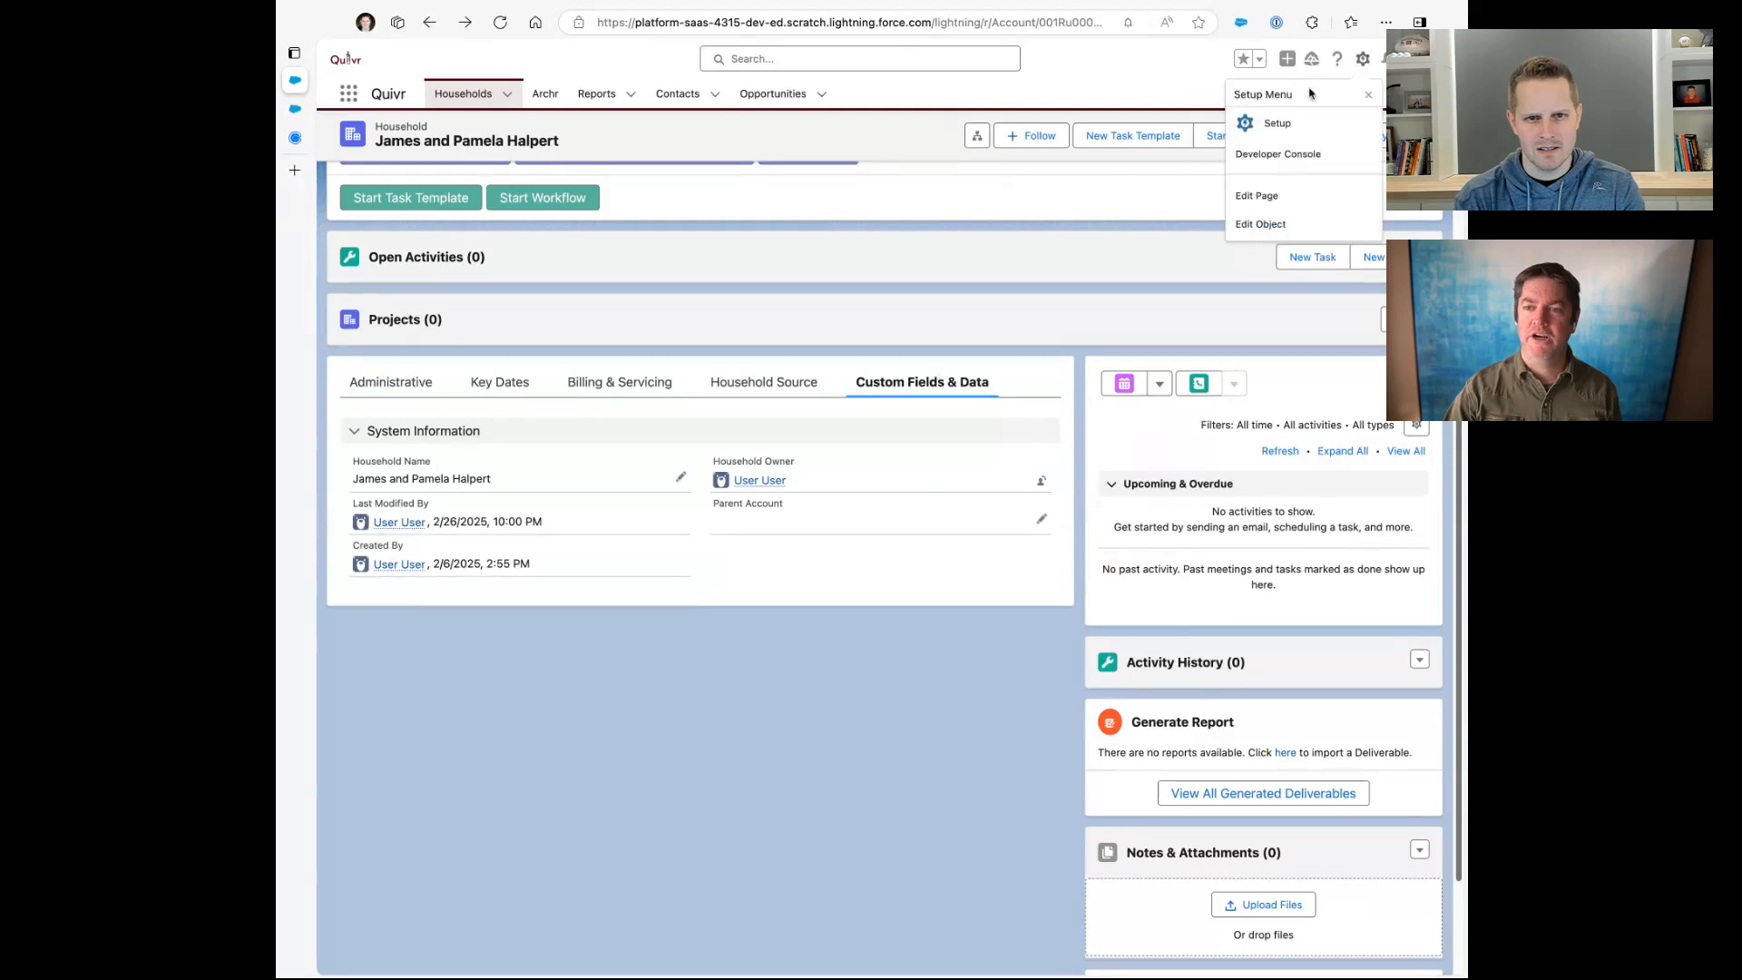
click(1279, 124)
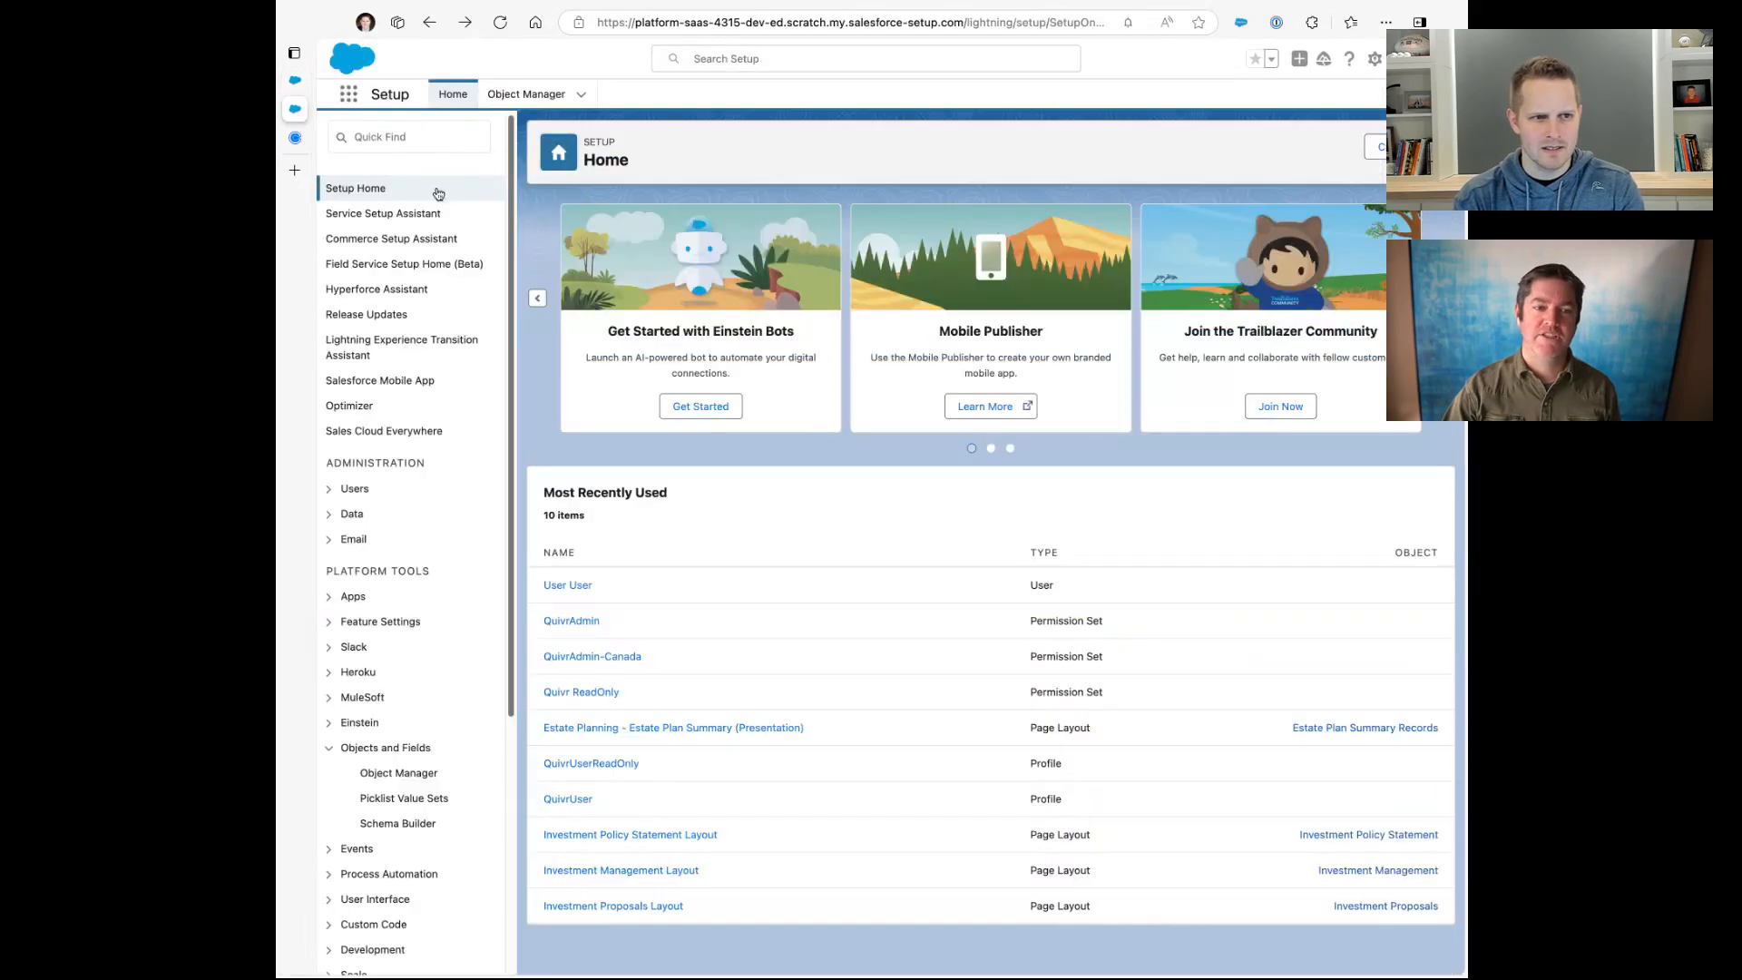
click(528, 94)
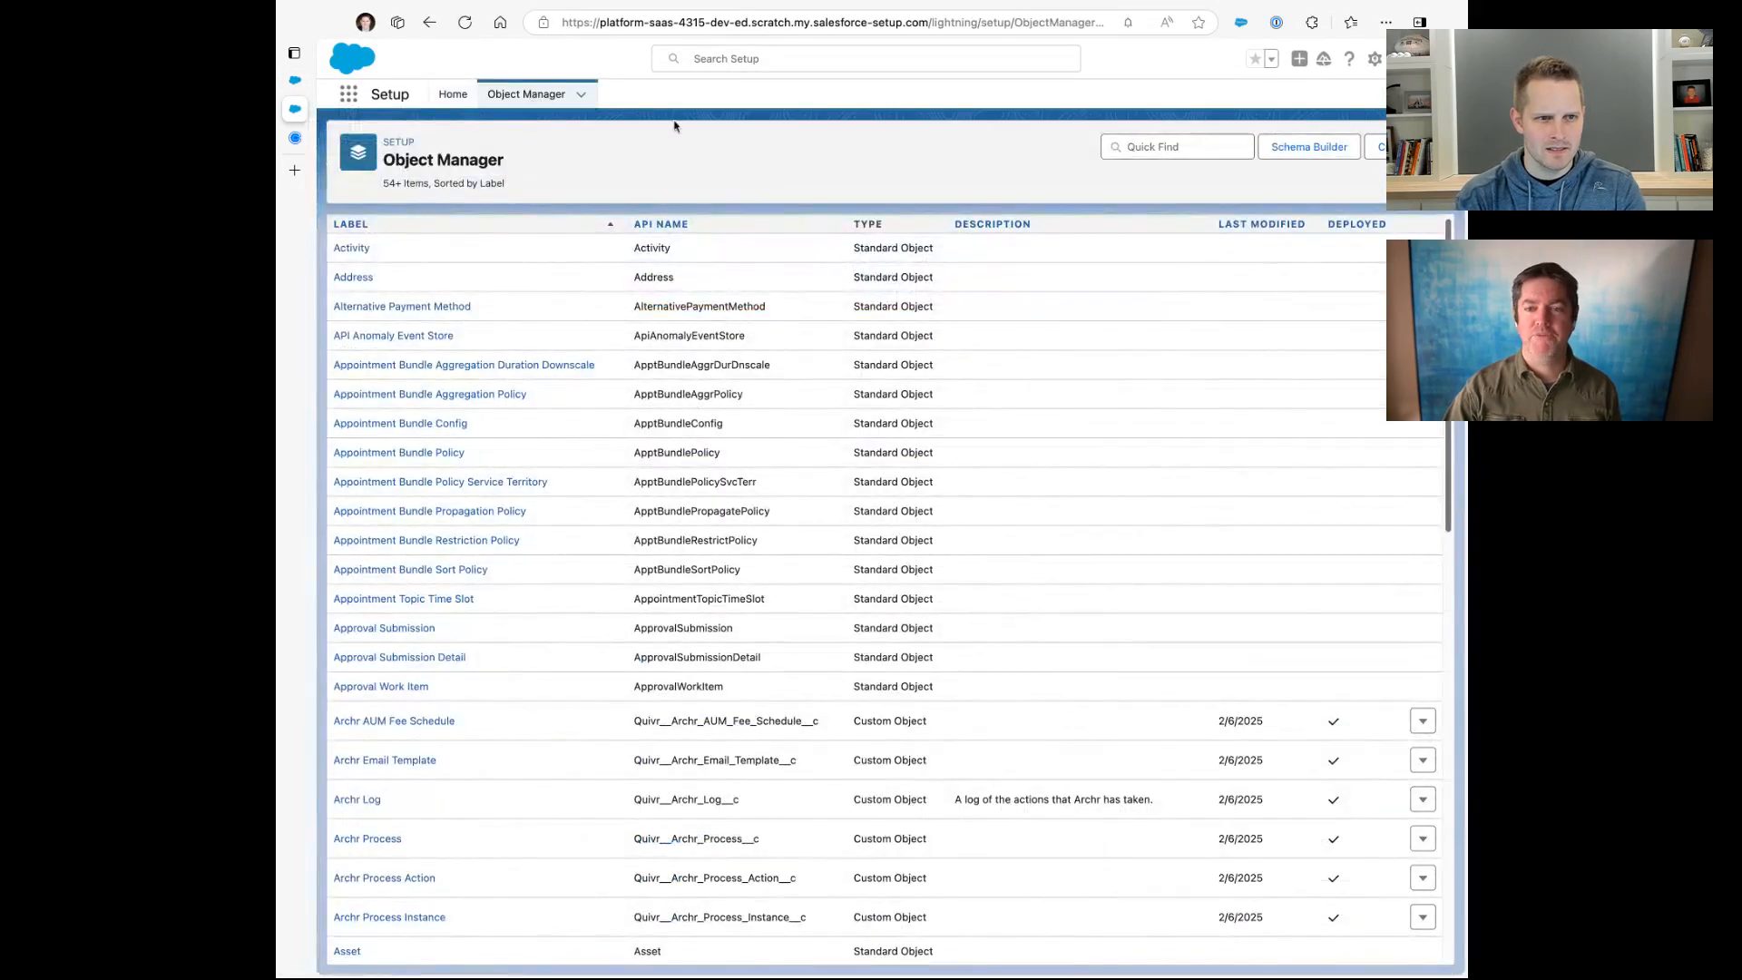
click(1230, 153)
text(house)
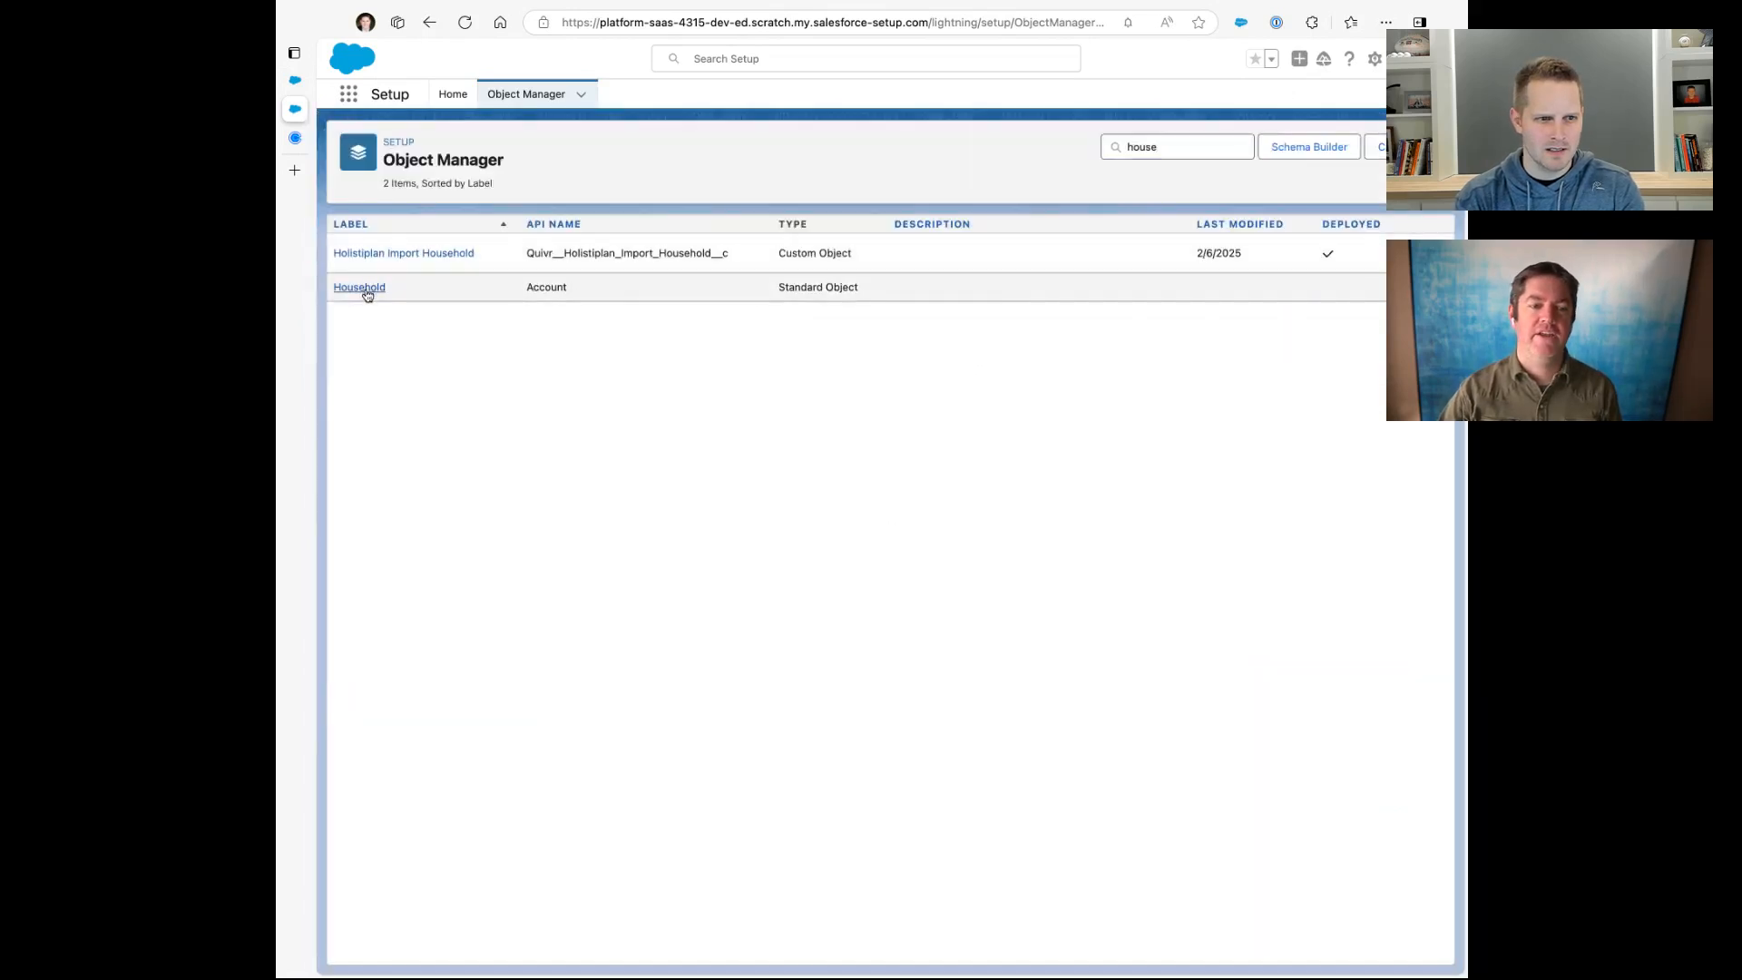
click(367, 289)
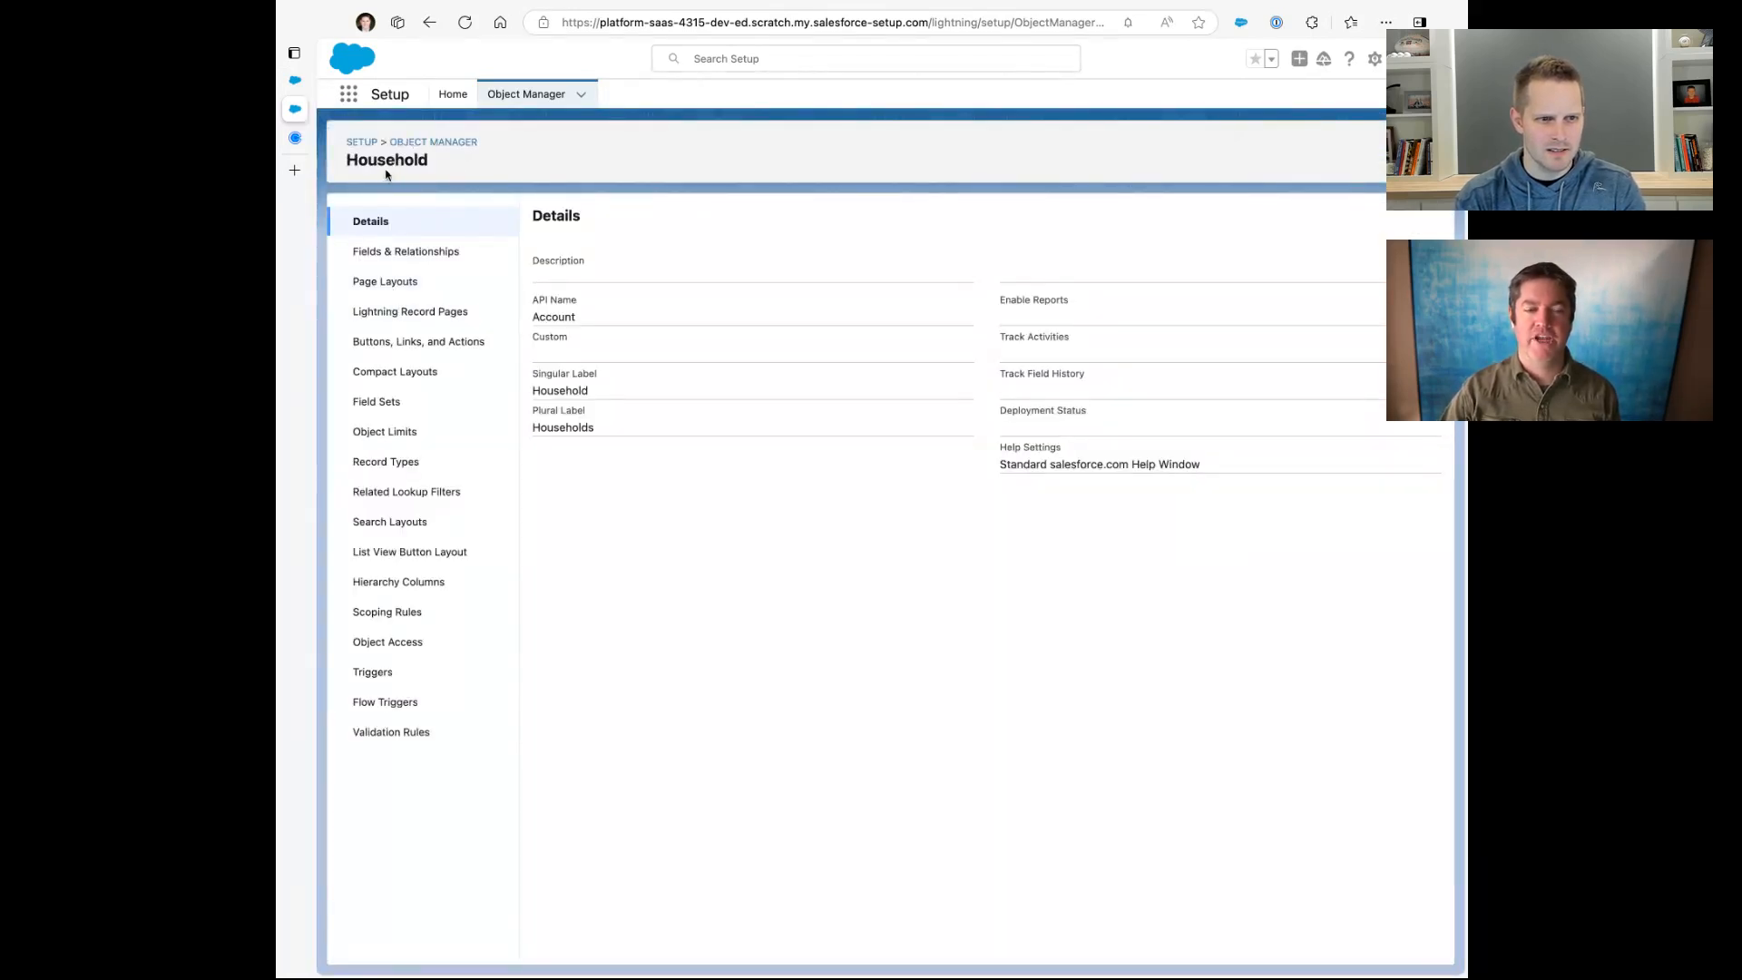
click(399, 253)
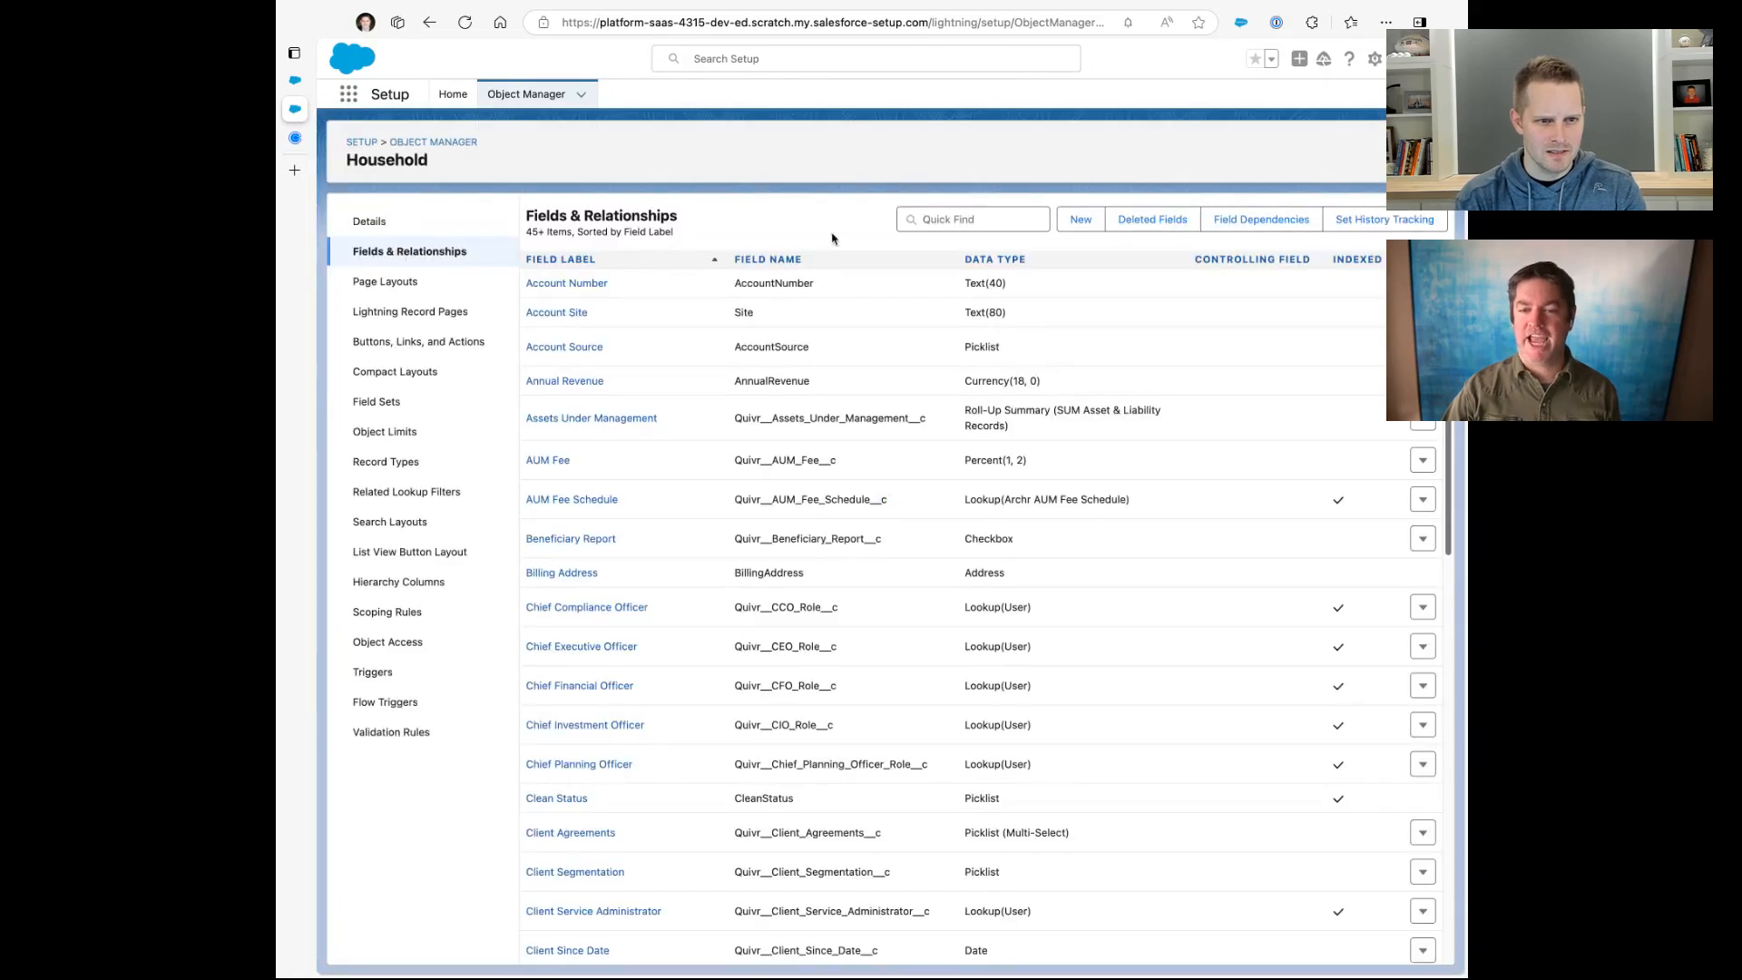
- Start a new custom field on the Household object with the Formula data type
click(1072, 220)
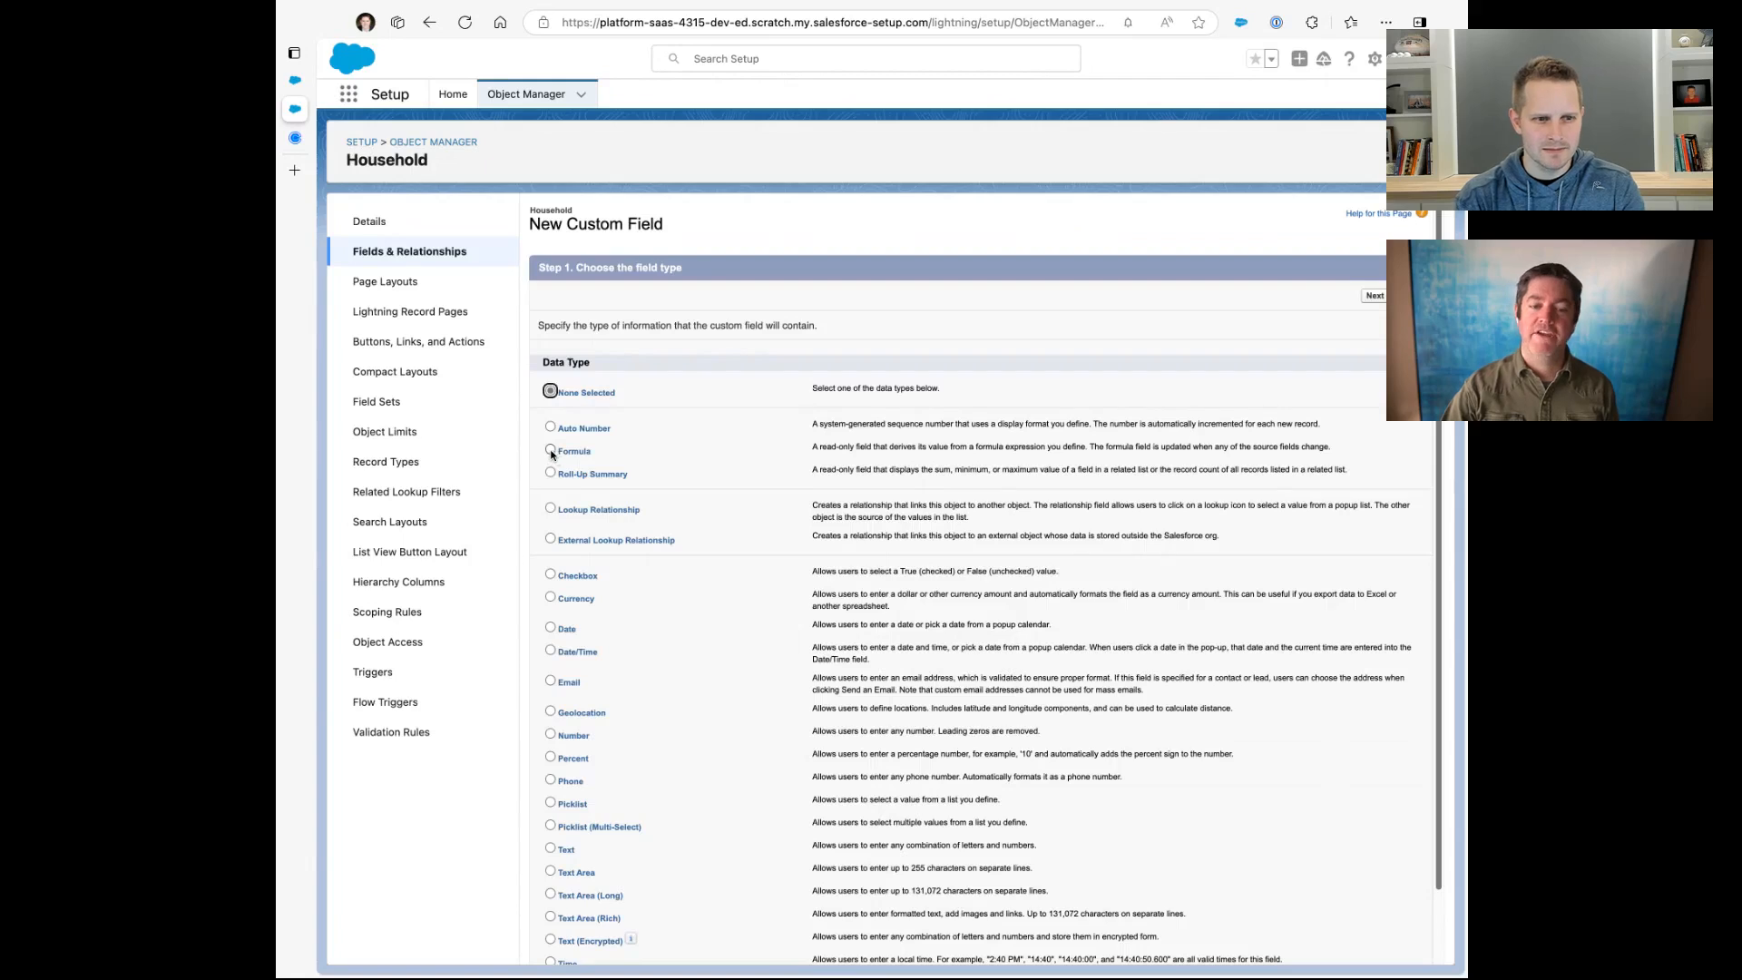
click(551, 450)
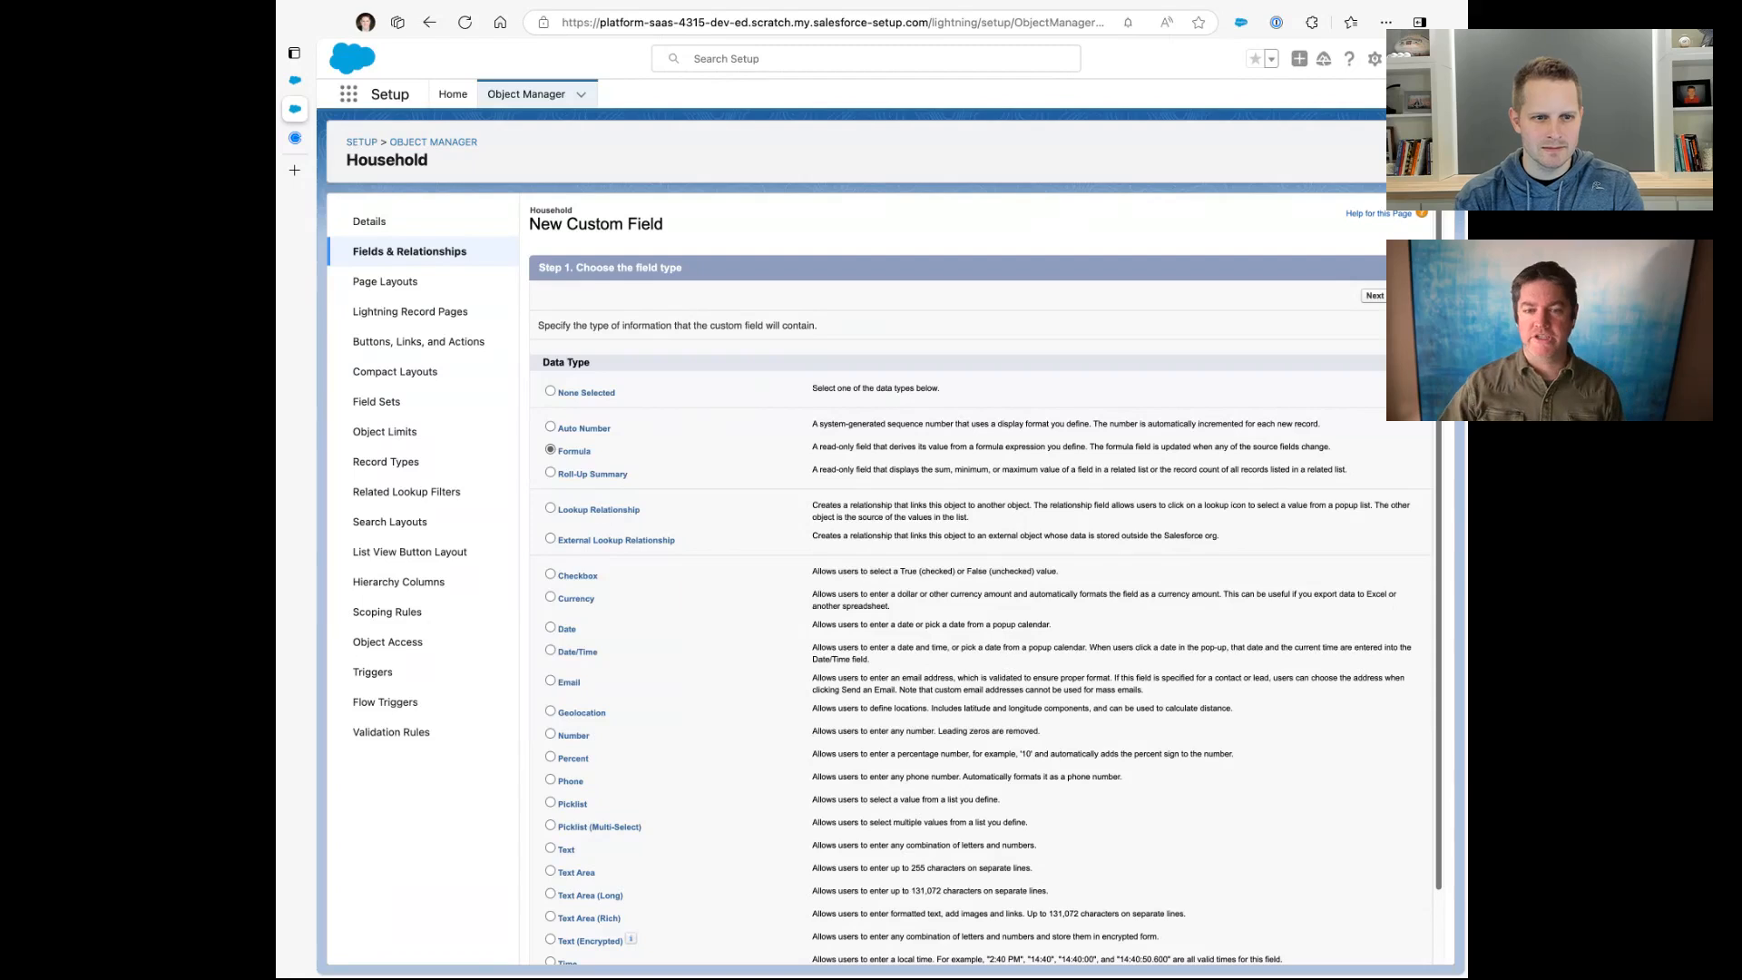
click(1375, 296)
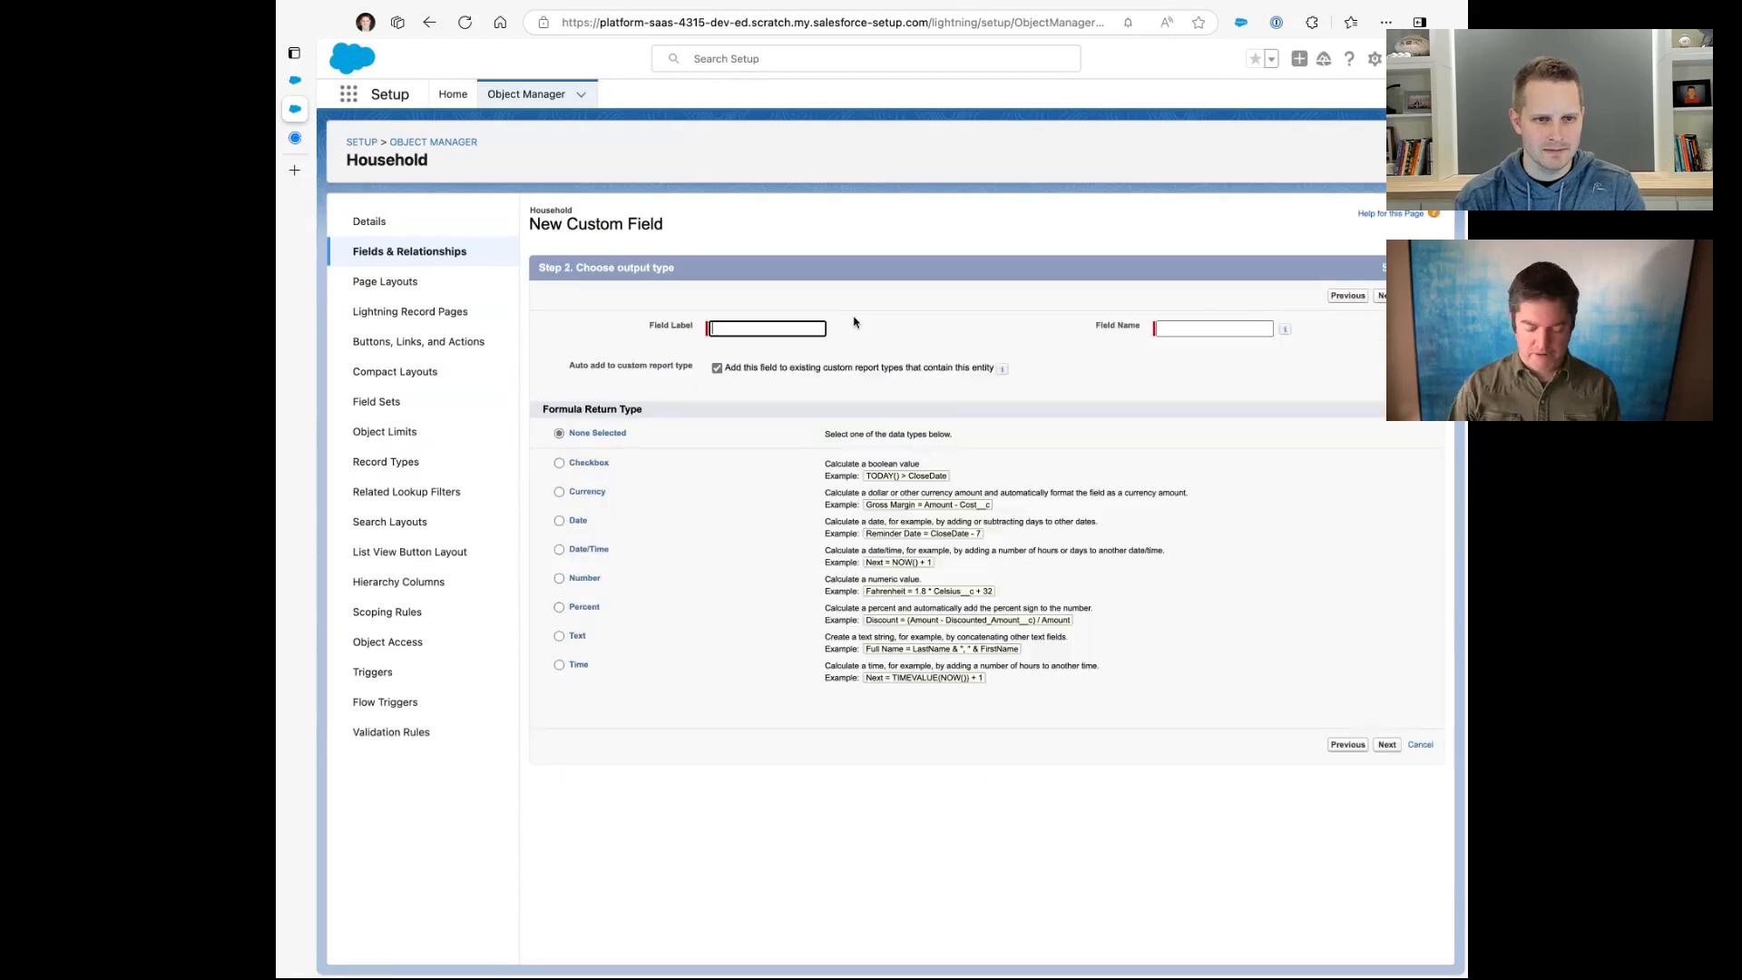
- Label the formula field "Calendly Link", keep the field name Calendly_Link, and set its return type to Text
text(Calendly Link)
key(Tab)
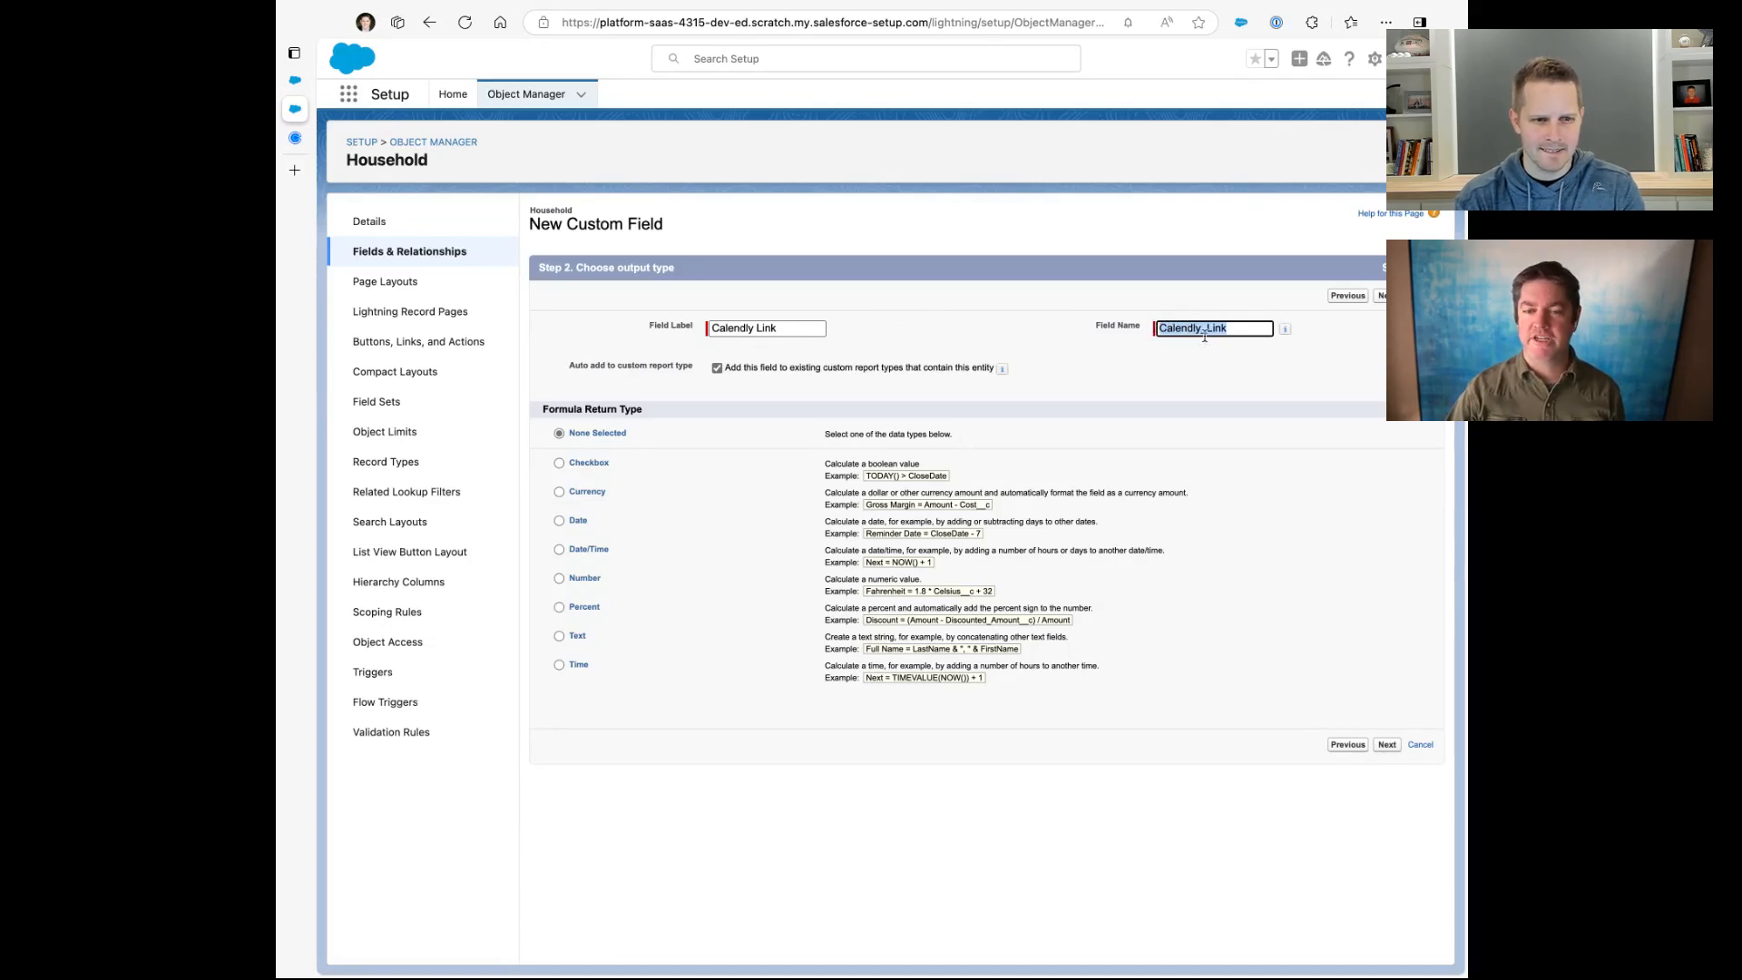
click(560, 636)
click(1386, 745)
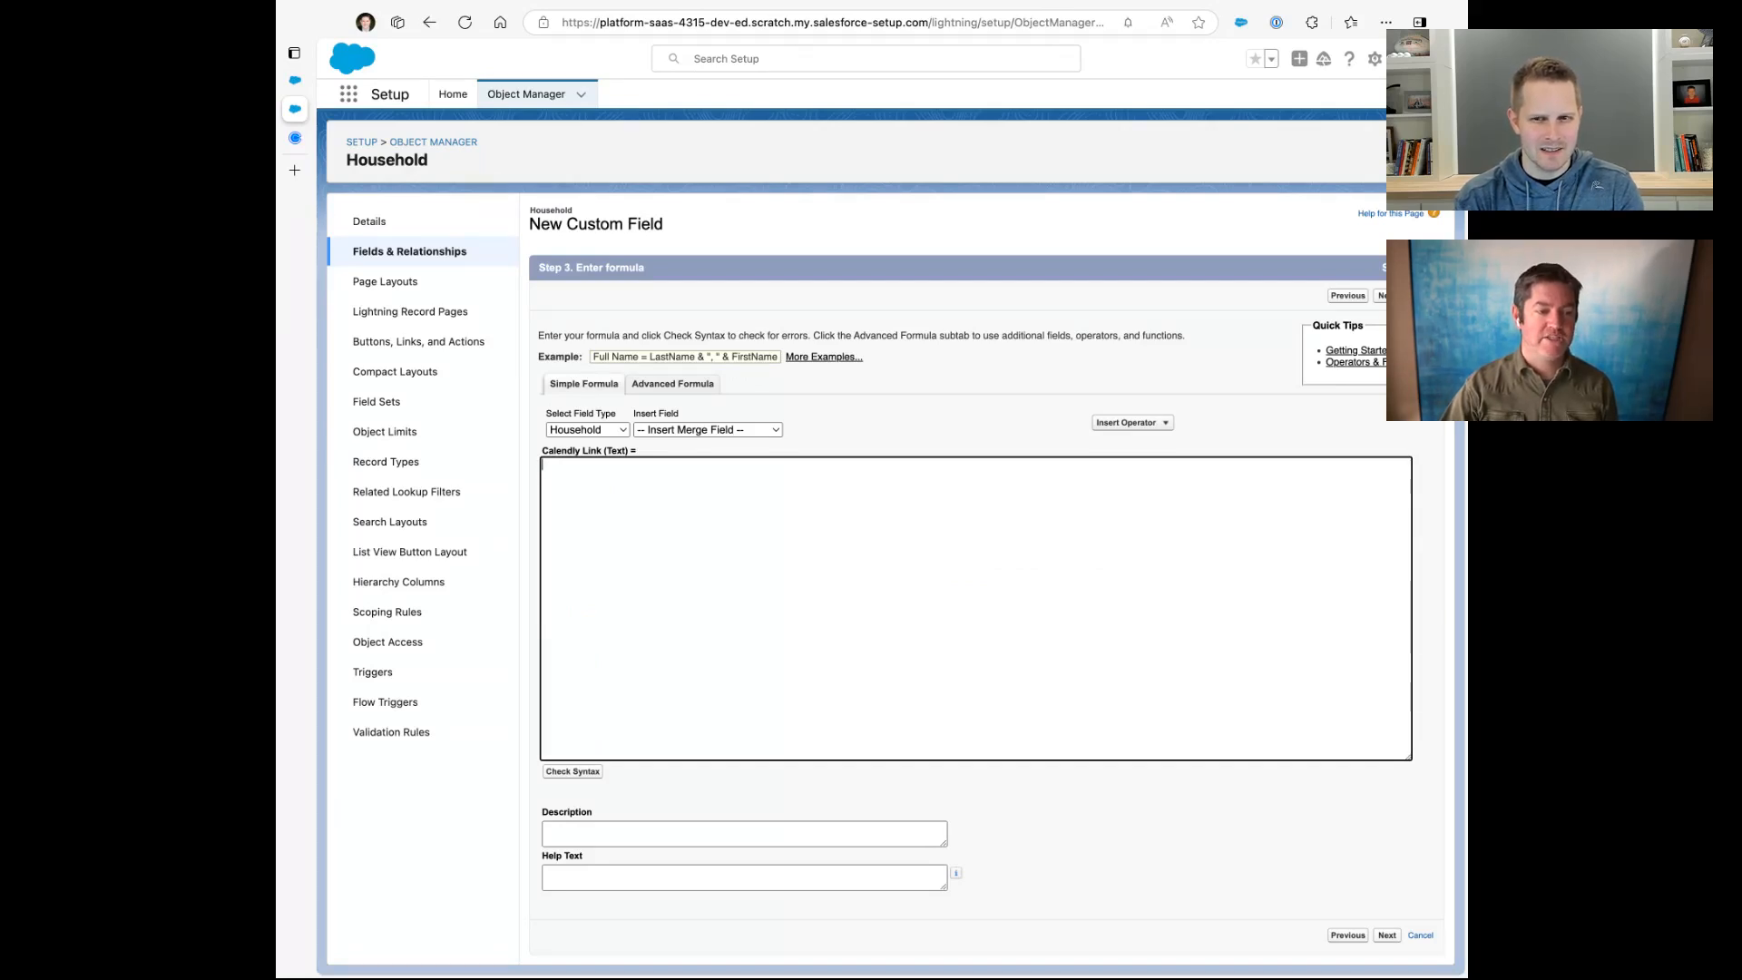
- Enter an IF formula testing whether Quivr__Core_Contact_2__c is blank, with each branch building a Calendly URL from contact name and email fields
key(super+Tab)
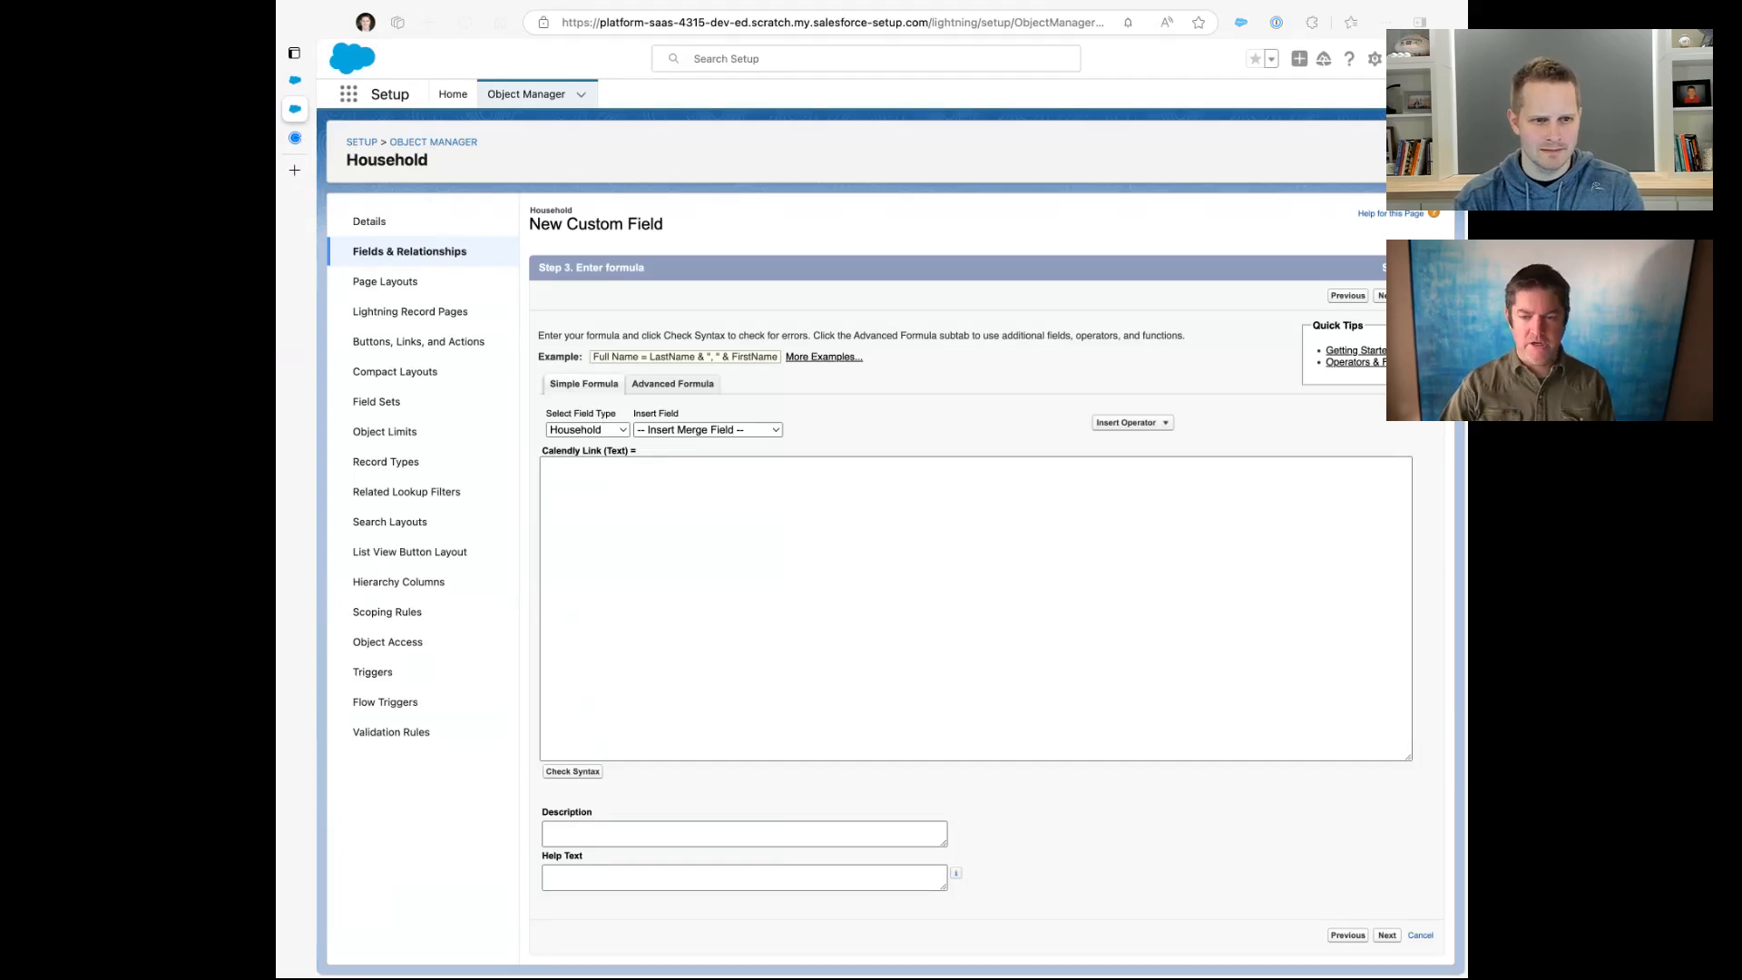
click(1267, 594)
text(IF ( (ISBLANK(Quivr__Core_Contact_2__c)) , "https://calendly.com/your-url/60m" & ?name=" & Quivr__Core_Contact_1__r.Quivr__Informal_Name__c  & "%20" & Quivr__Core_Contact_1__r.LastName & "&email=" & Quivr__Core_Contact_1__r.Email , "https://calendly.com/your-url/60m" & ?name=" & Quivr__Core_Contact_1__r.Quivr__Informal_Name__c & "%20and%20" & Quivr__Core_Contact_2__r.Quivr__Informal_Name__c & "%20" & Quivr__Core_Contact_1__r.LastName & "&email=" & Quivr__Core_Contact_1__r.Email & "&guests=" & Quivr__Core_Contact_2__r.Email ))
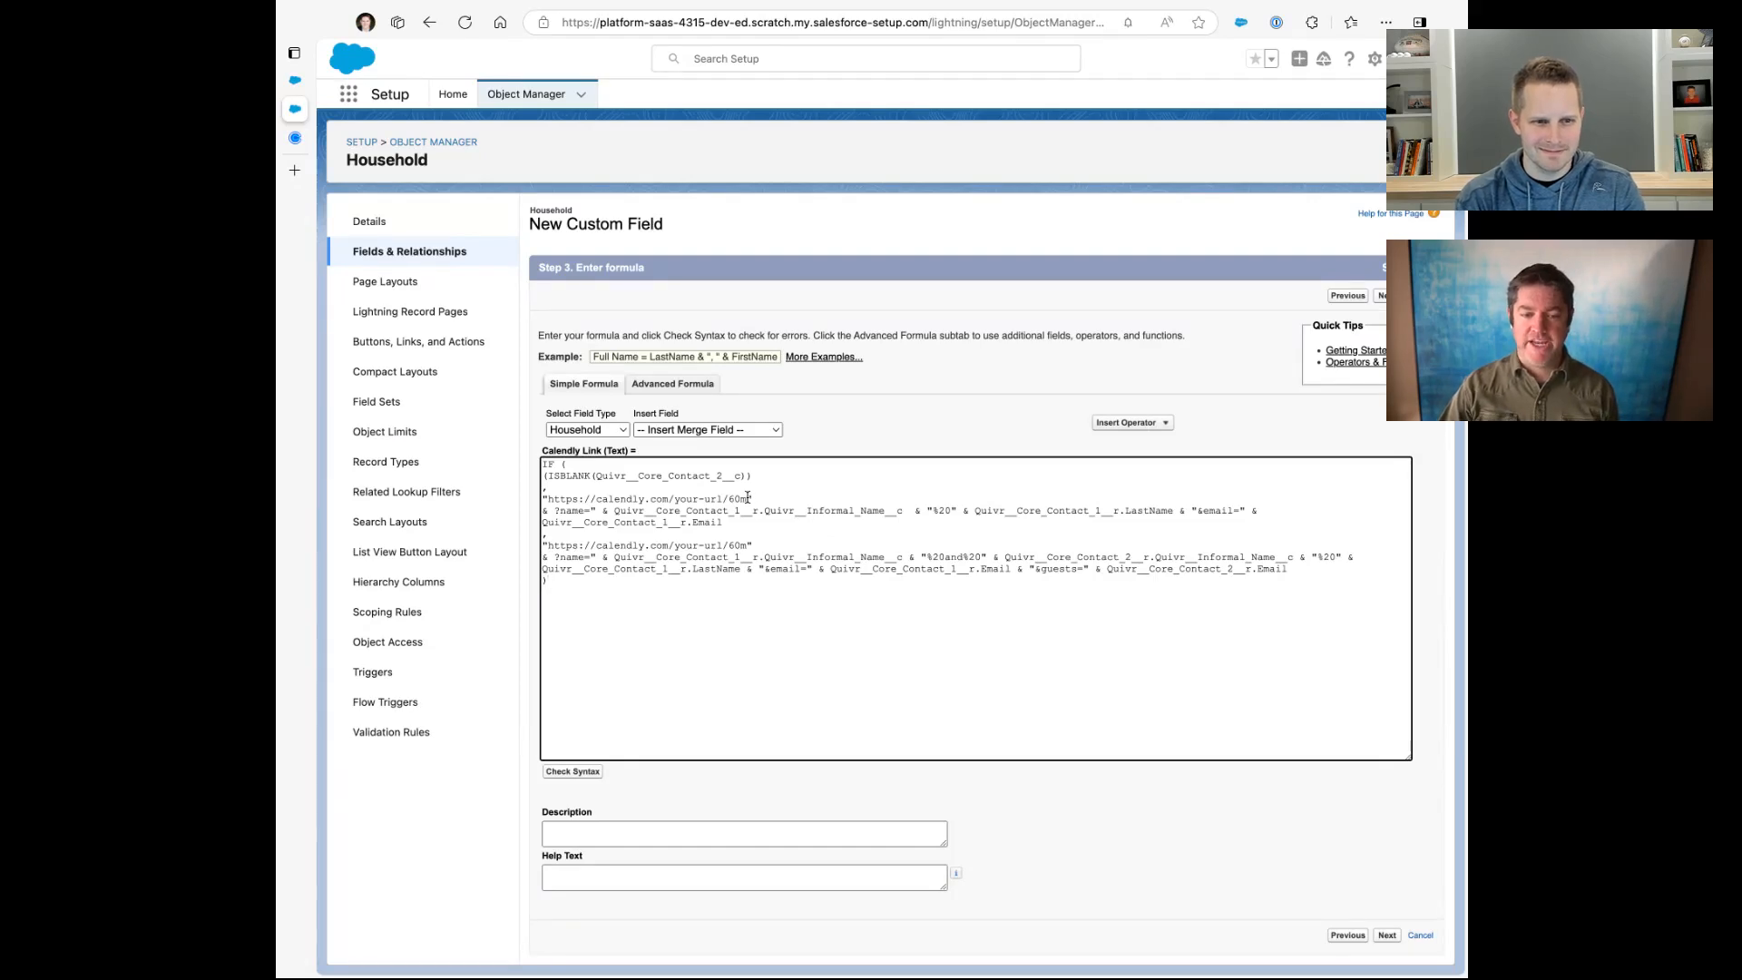
drag(747, 497, 547, 499)
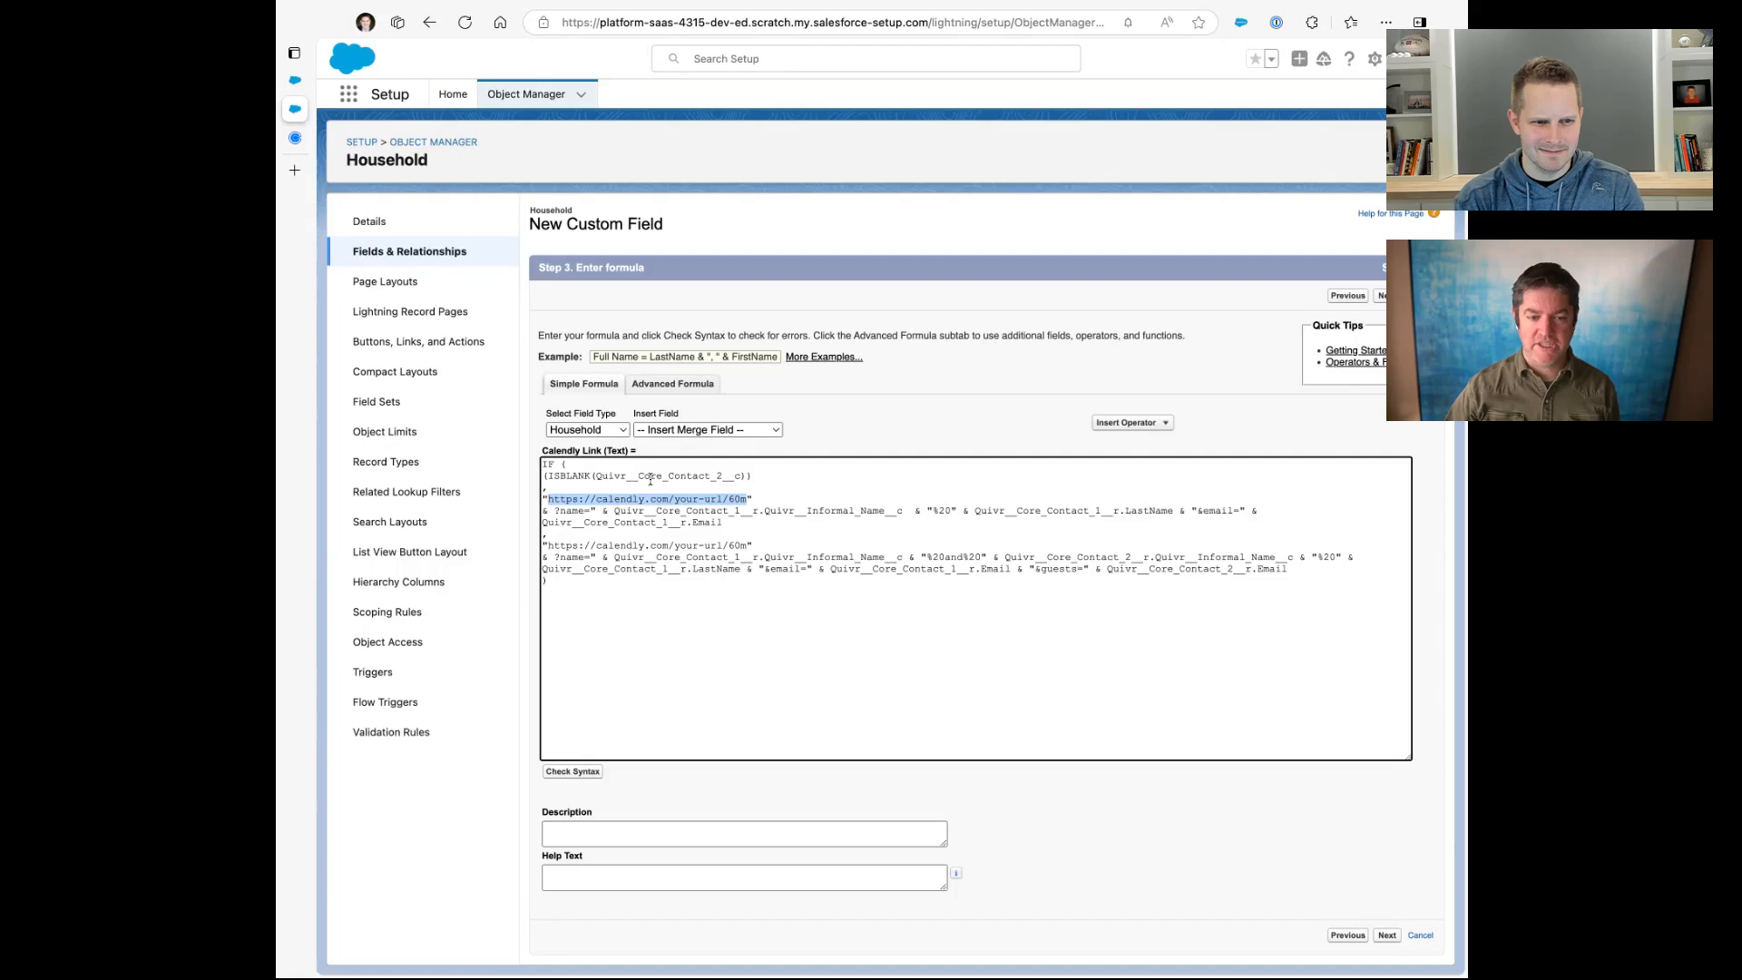
key(BackSpace)
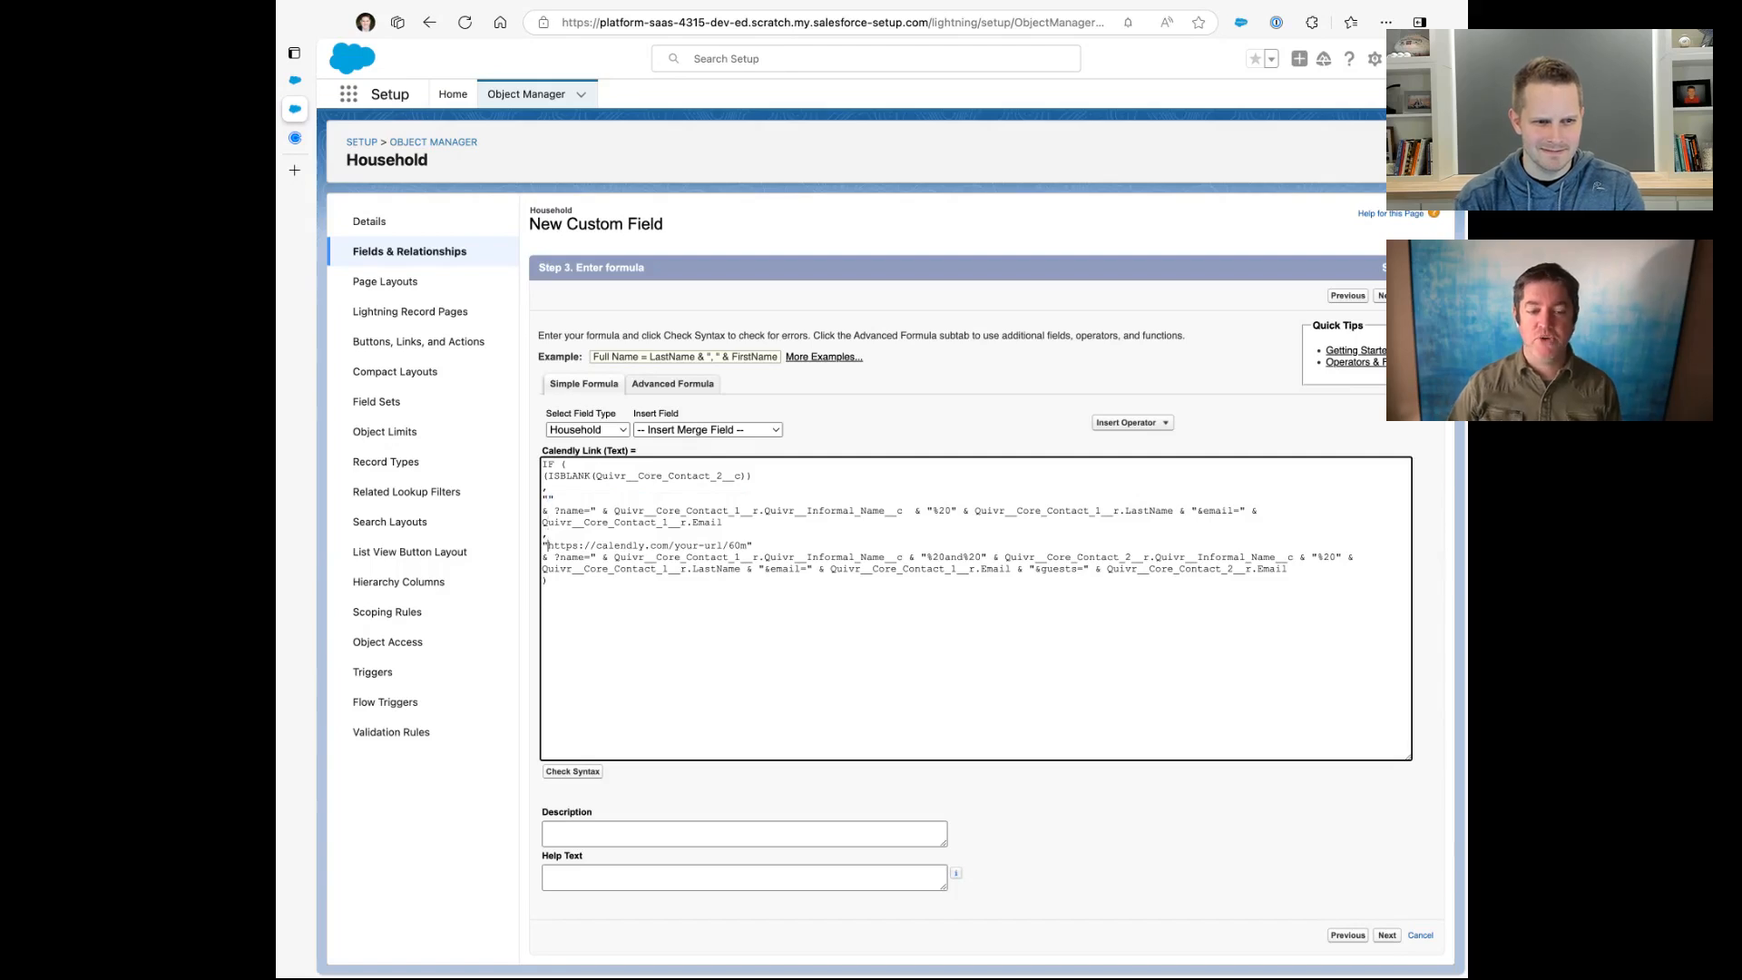
drag(547, 545, 749, 545)
key(BackSpace)
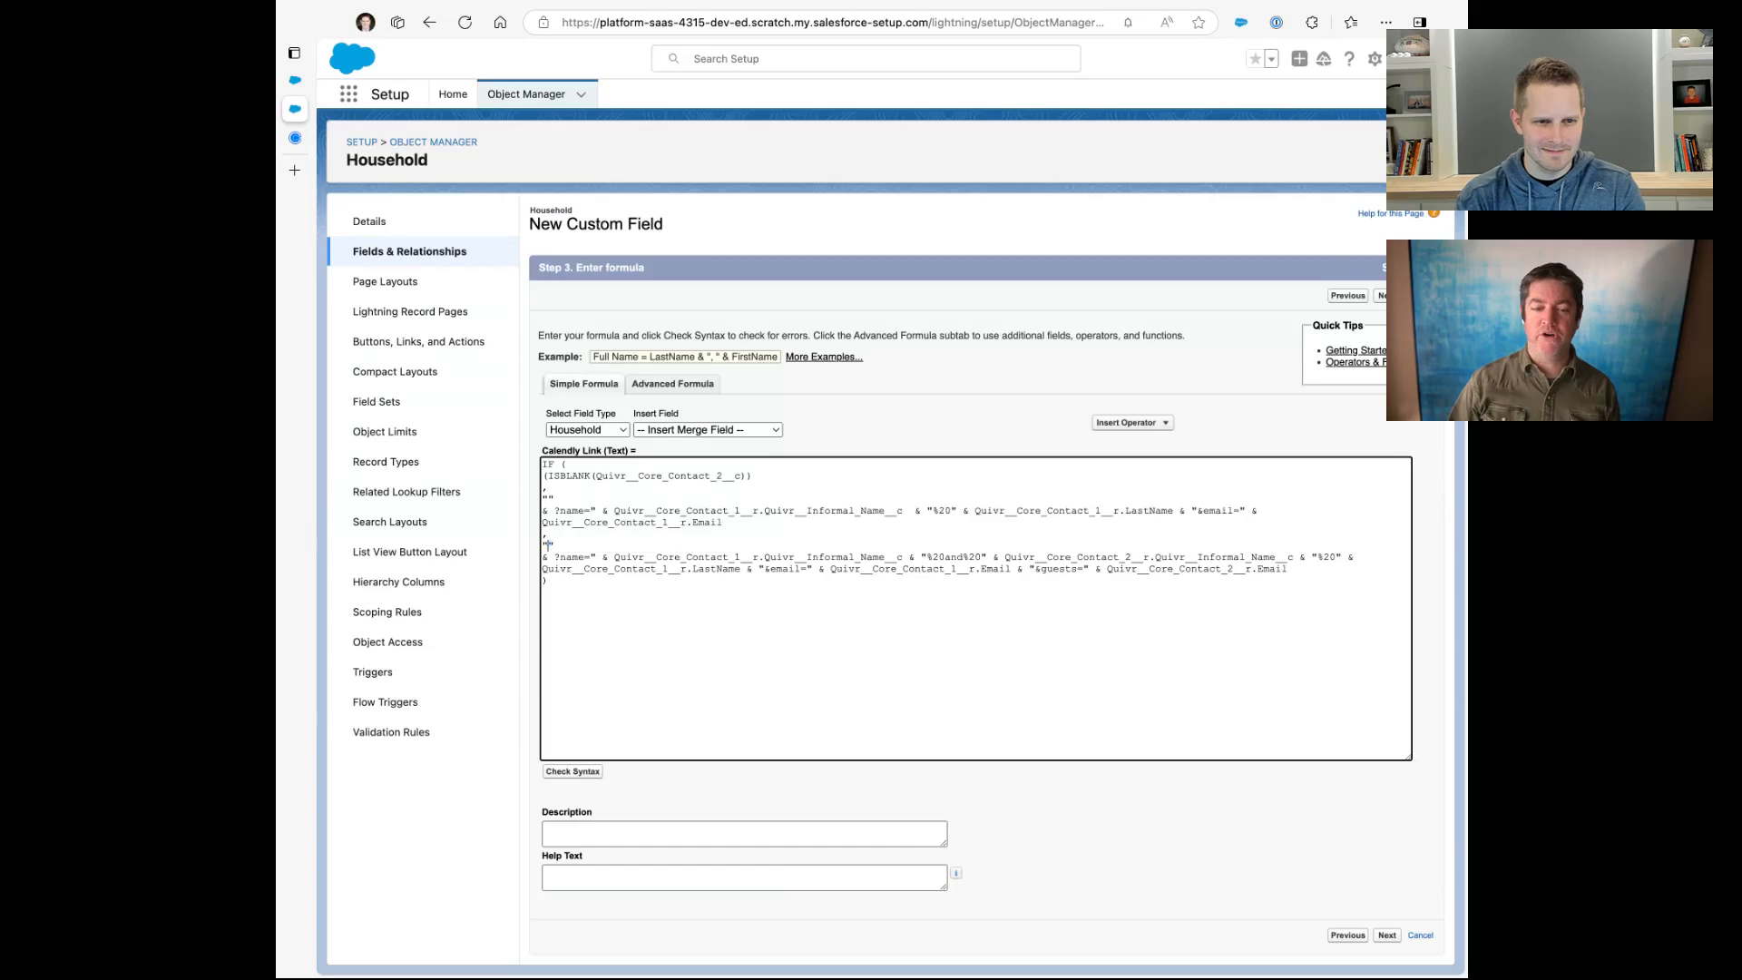
- Copy the 30 Minute Meeting link from Calendly and insert it between the empty quotation marks in both formula branches
click(296, 139)
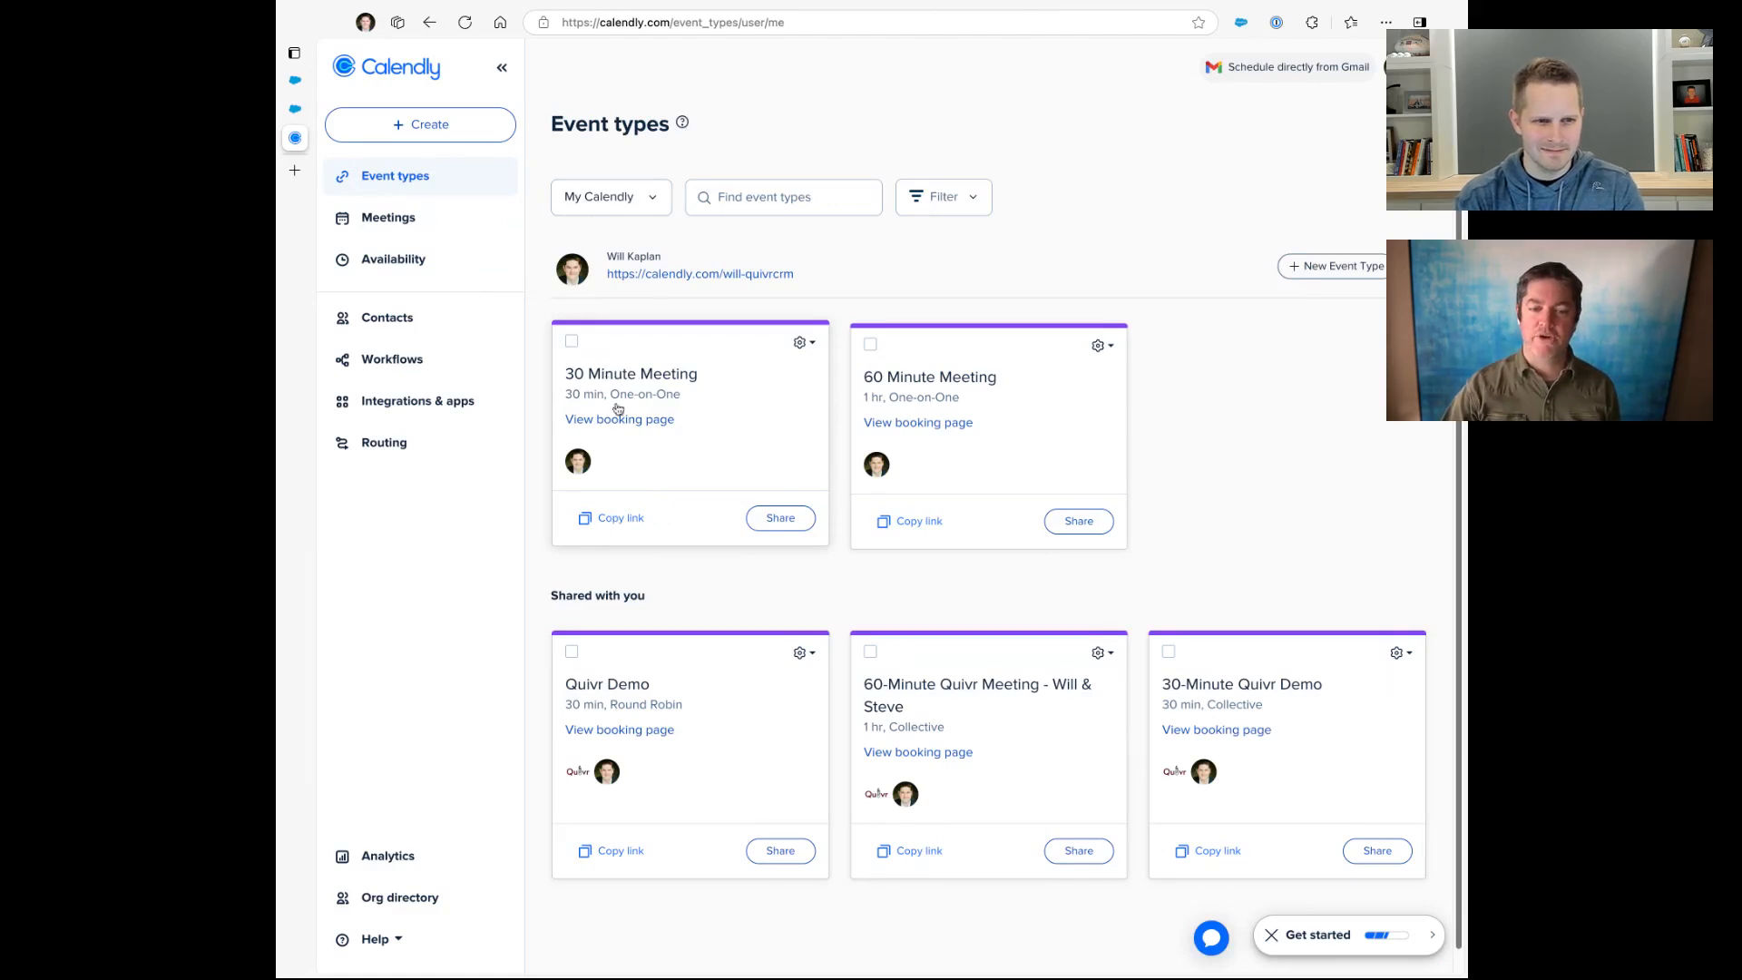
click(613, 518)
click(306, 113)
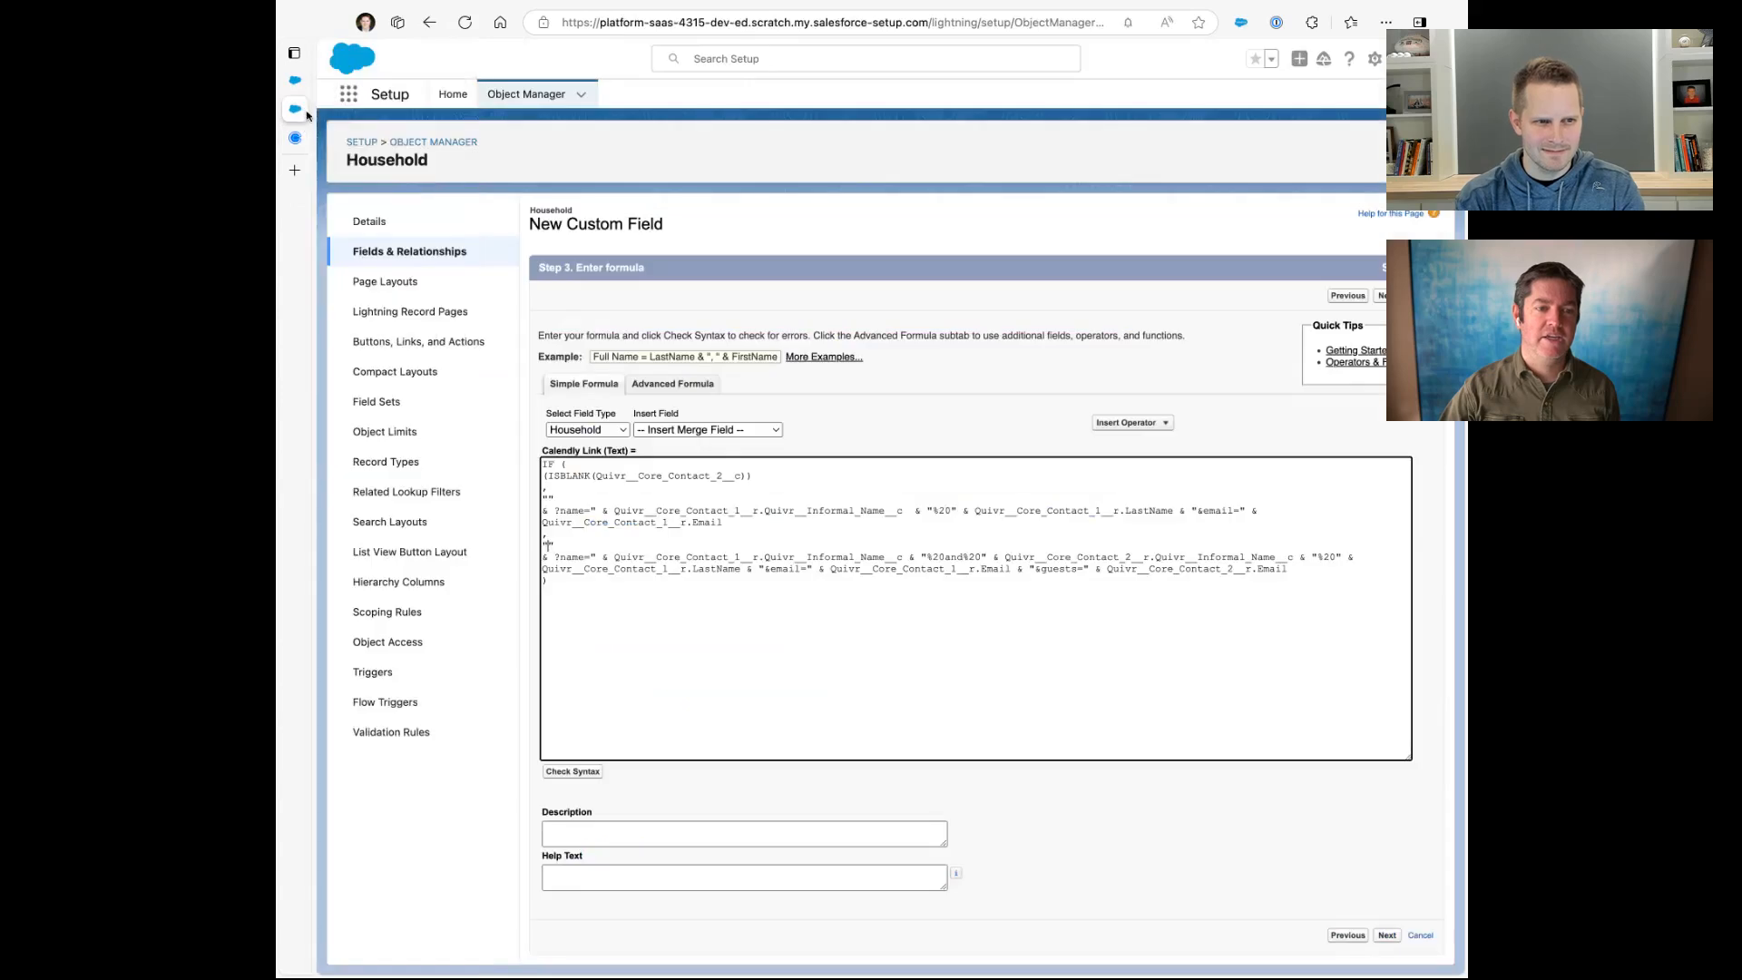
text(https://calendly.com/will-quivrcrm/30m)
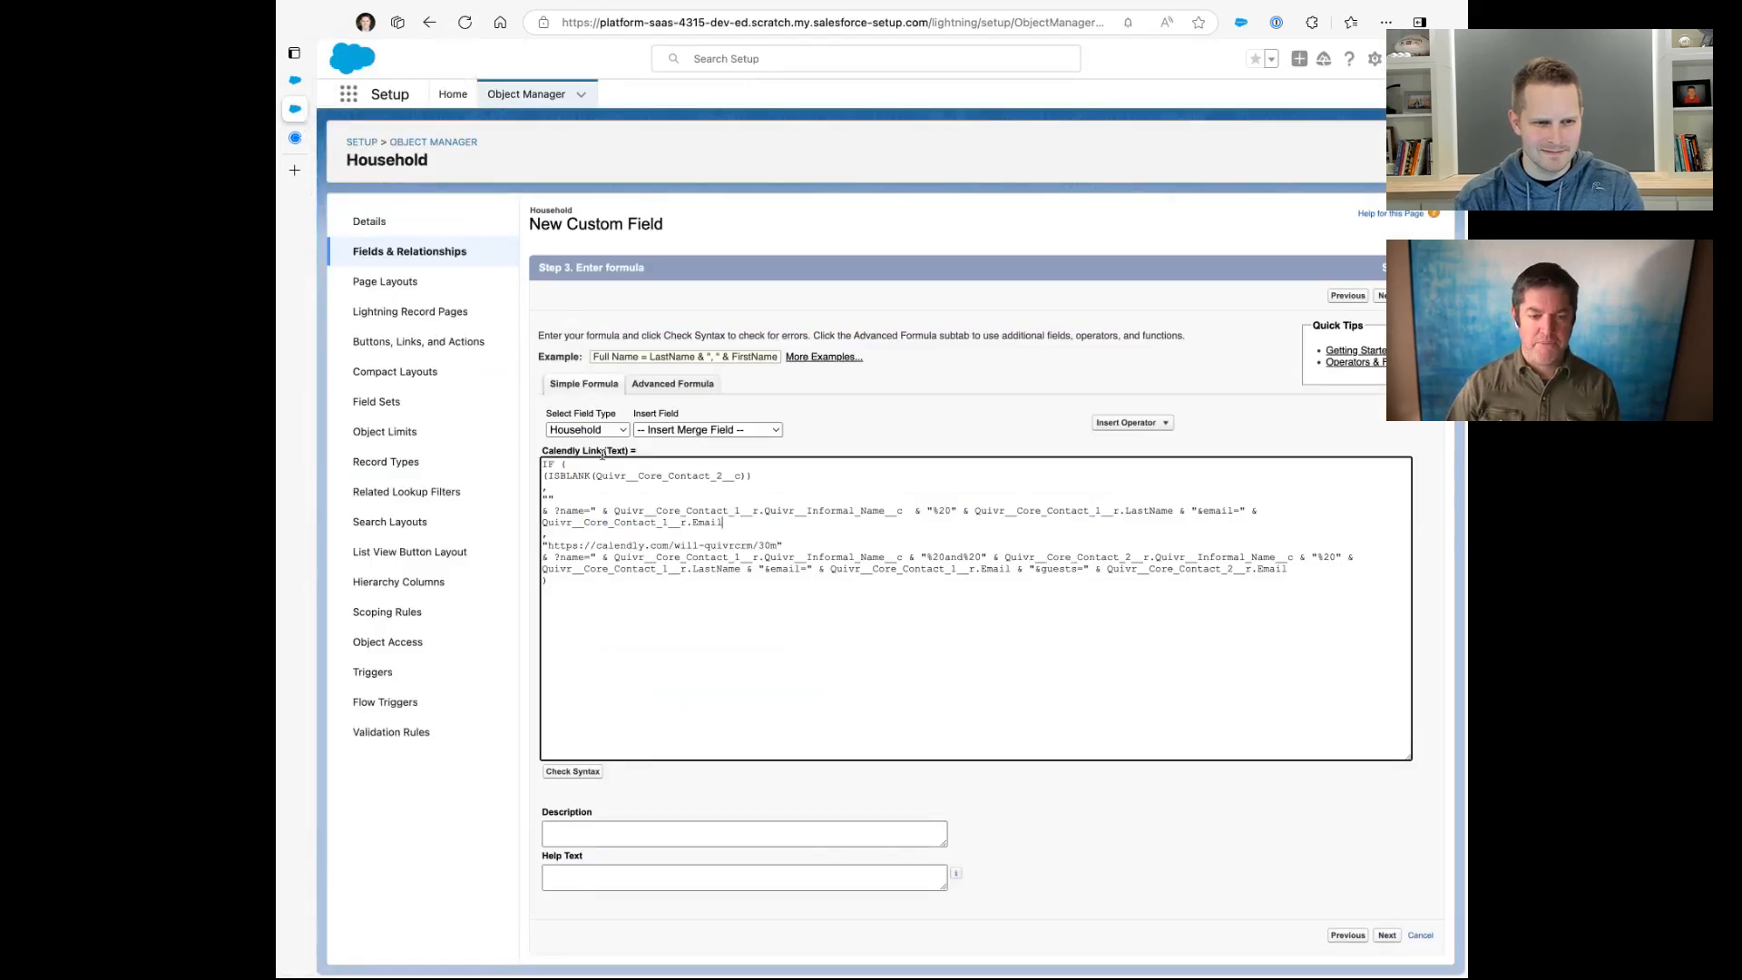
text(https://calendly.com/will-quivrcrm/30m)
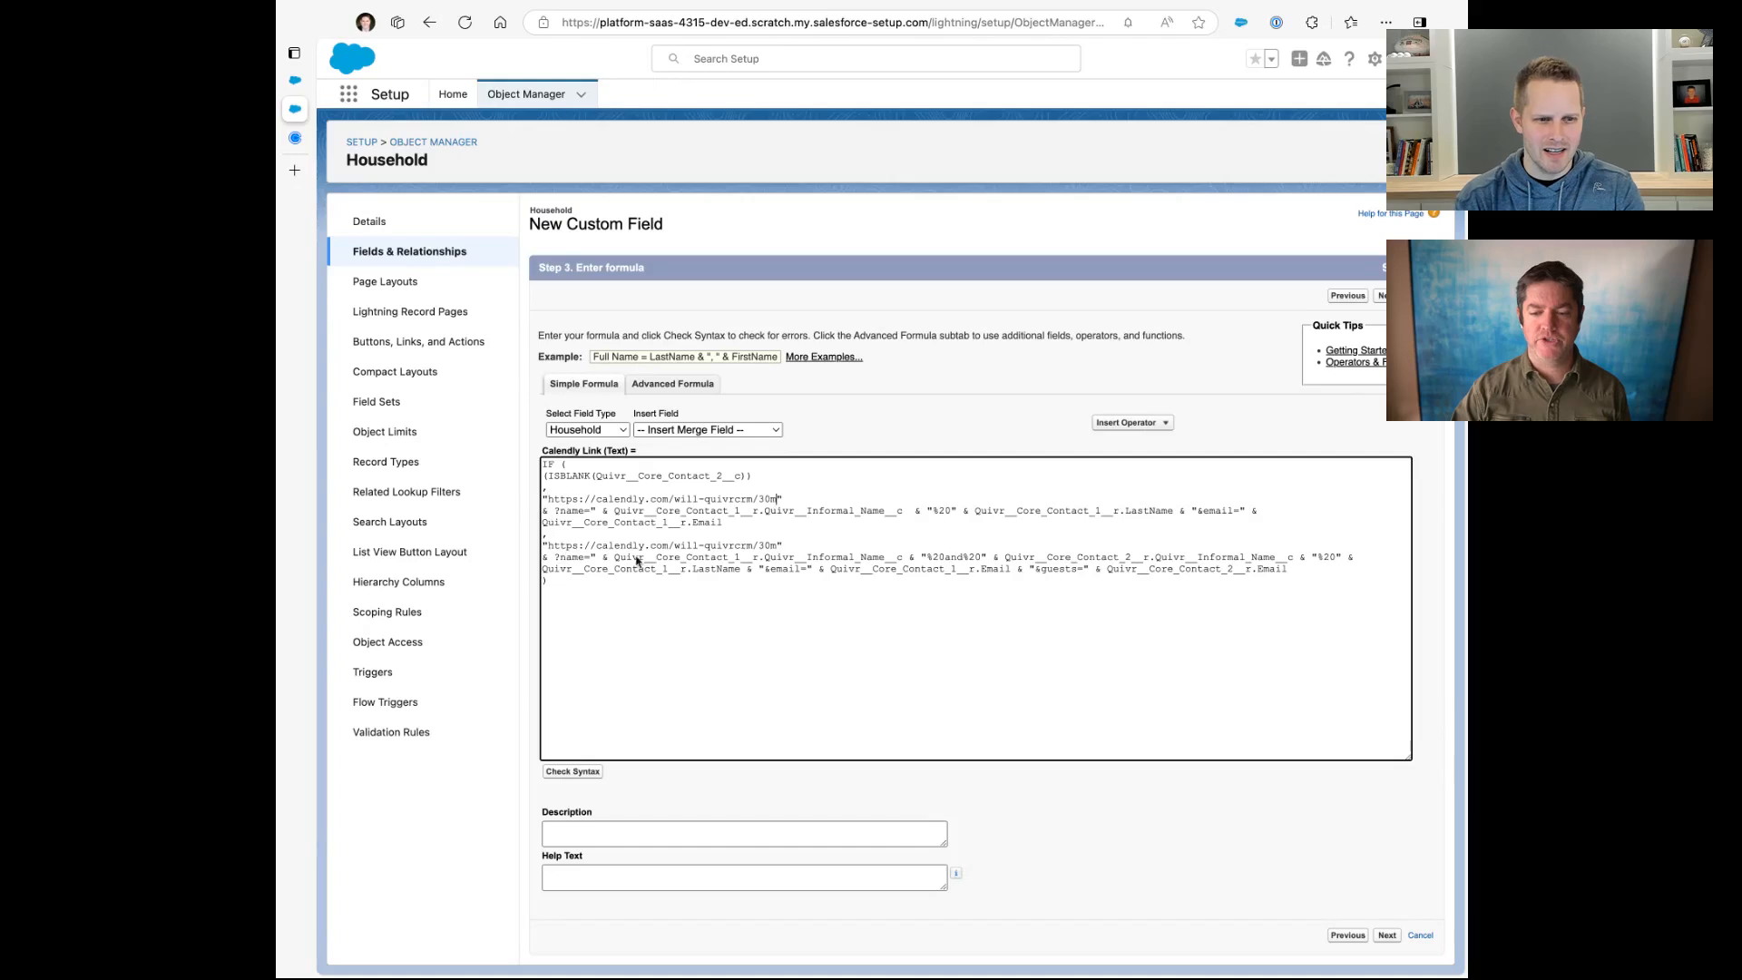
- Check the formula's syntax with an opening quote before ?name= in both branches, and keep the default field-level security
click(570, 772)
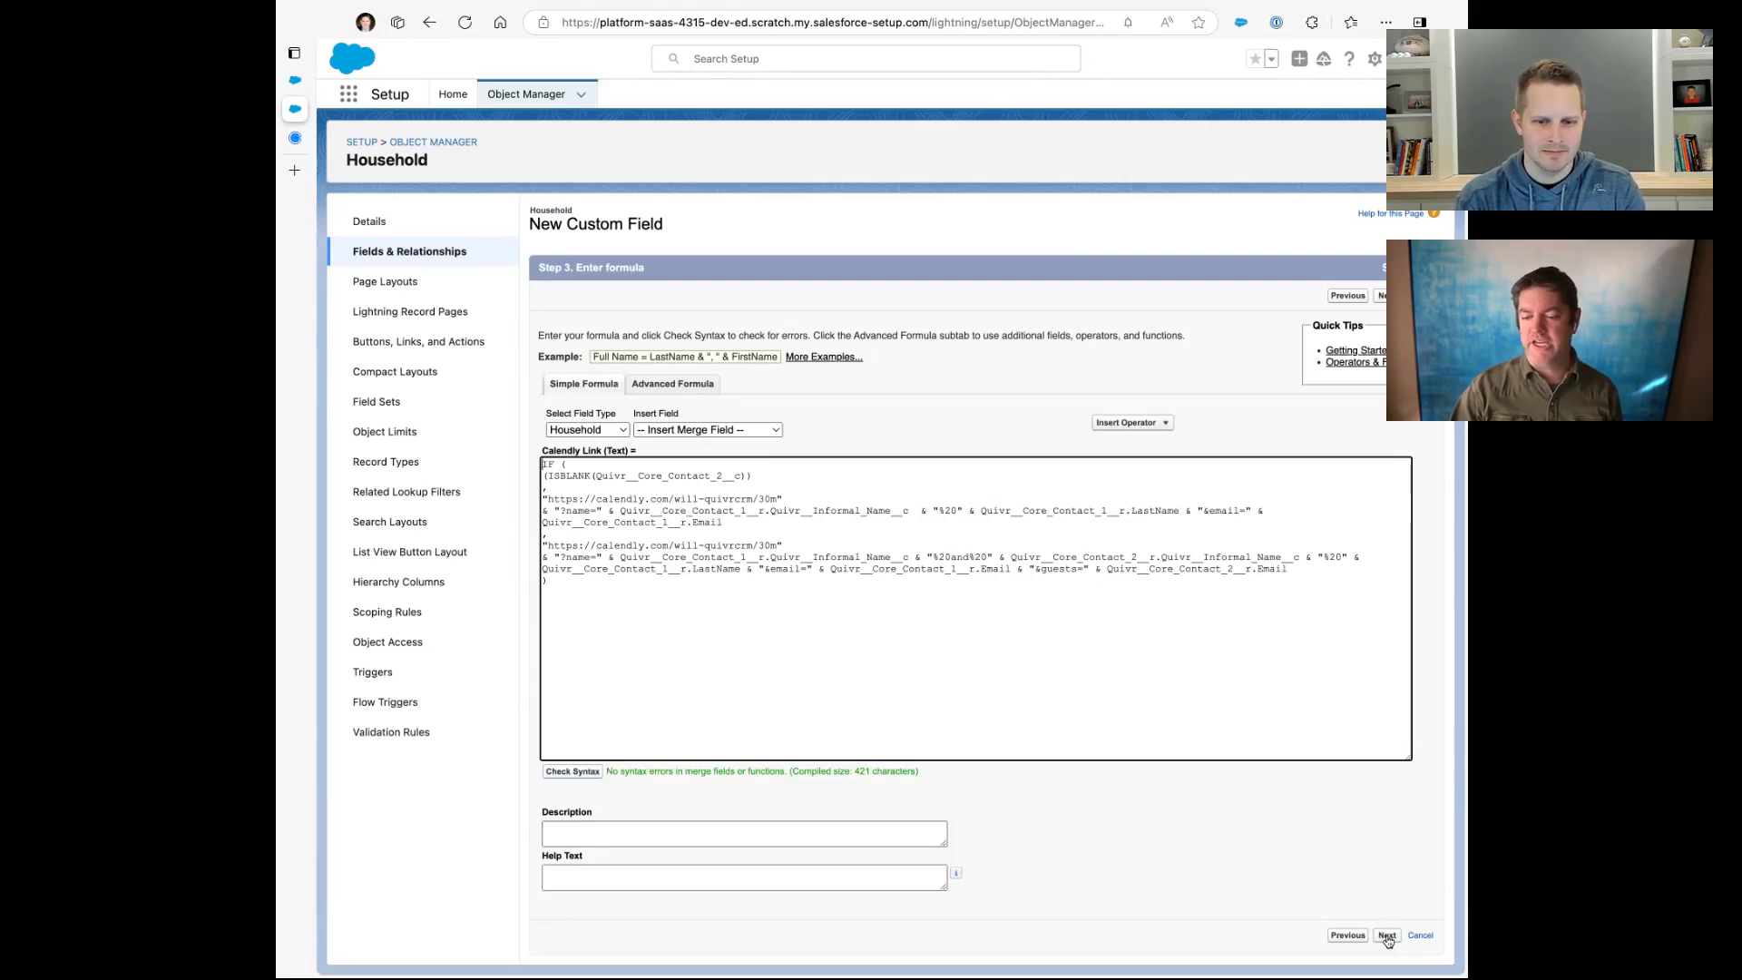
click(1386, 935)
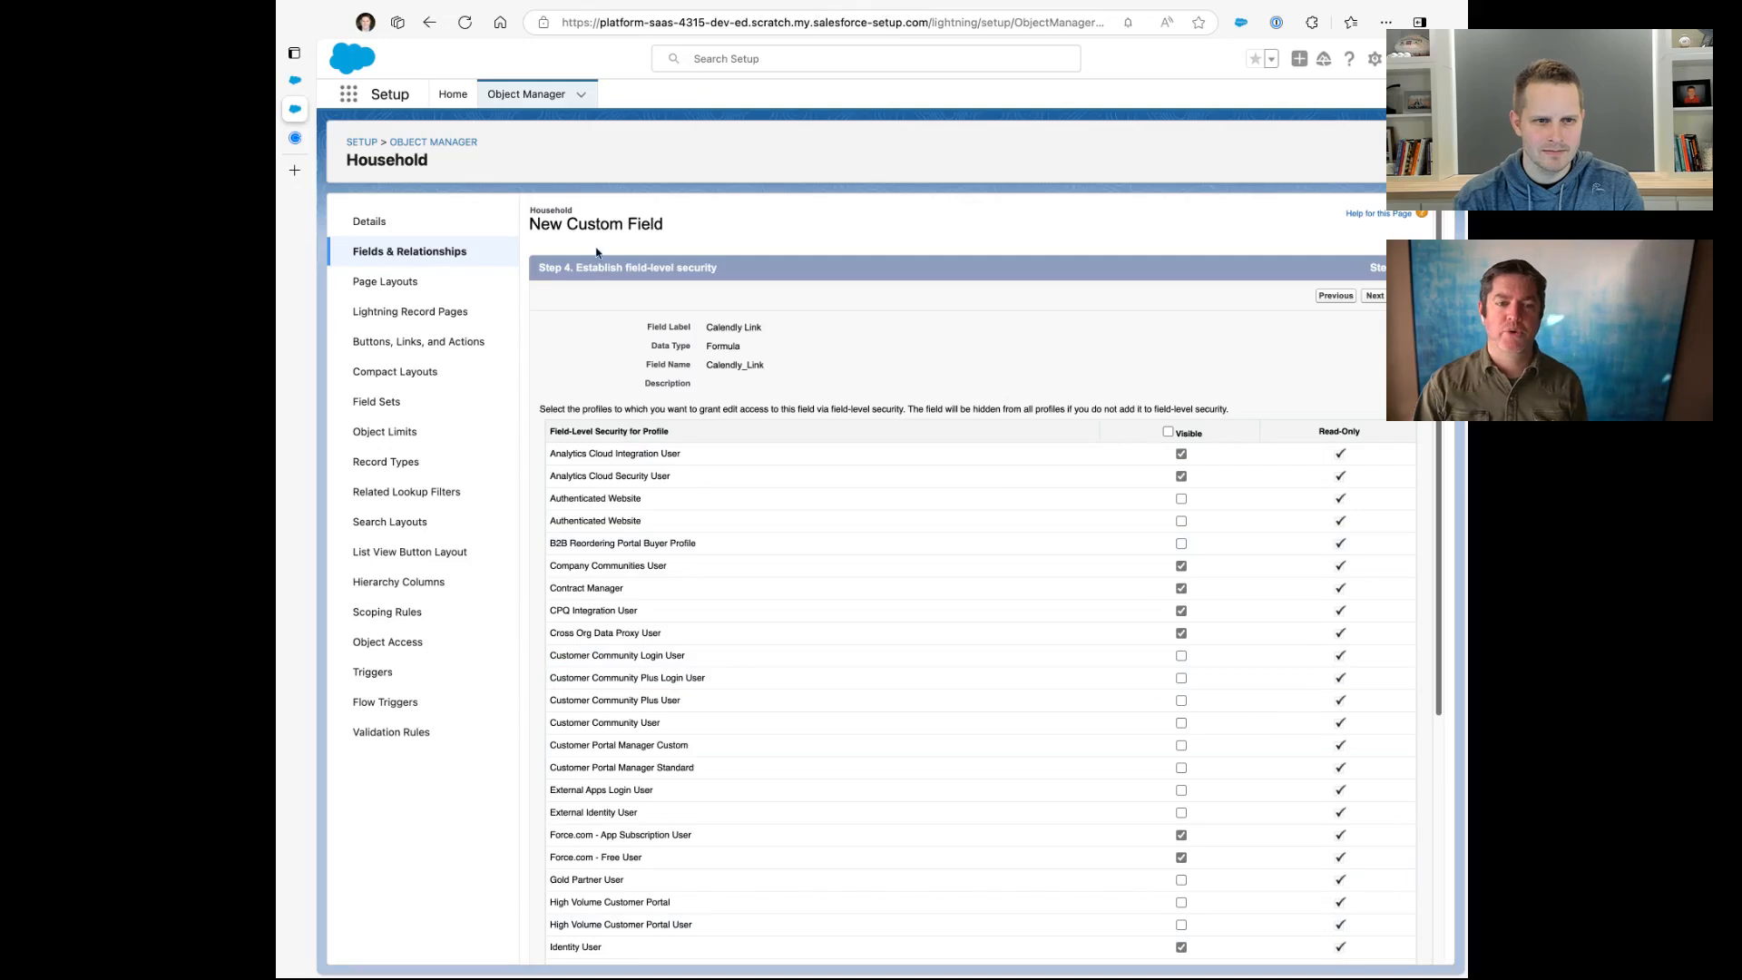
scroll(998, 635, down, 5)
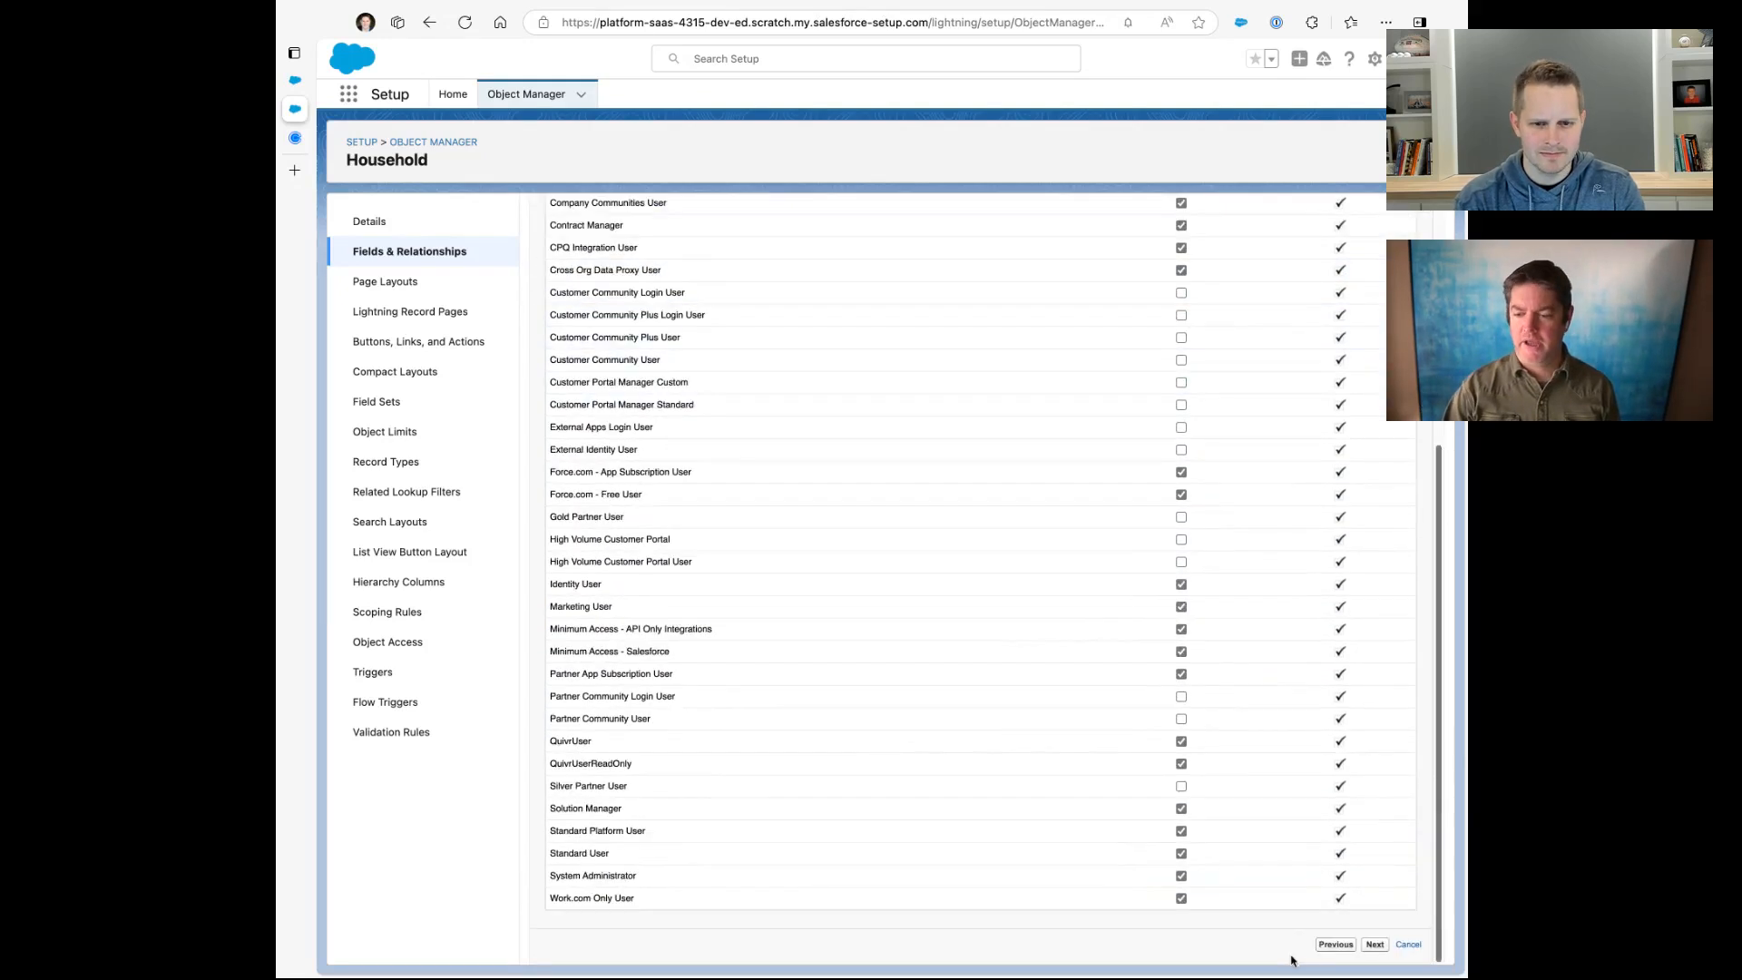
click(1375, 944)
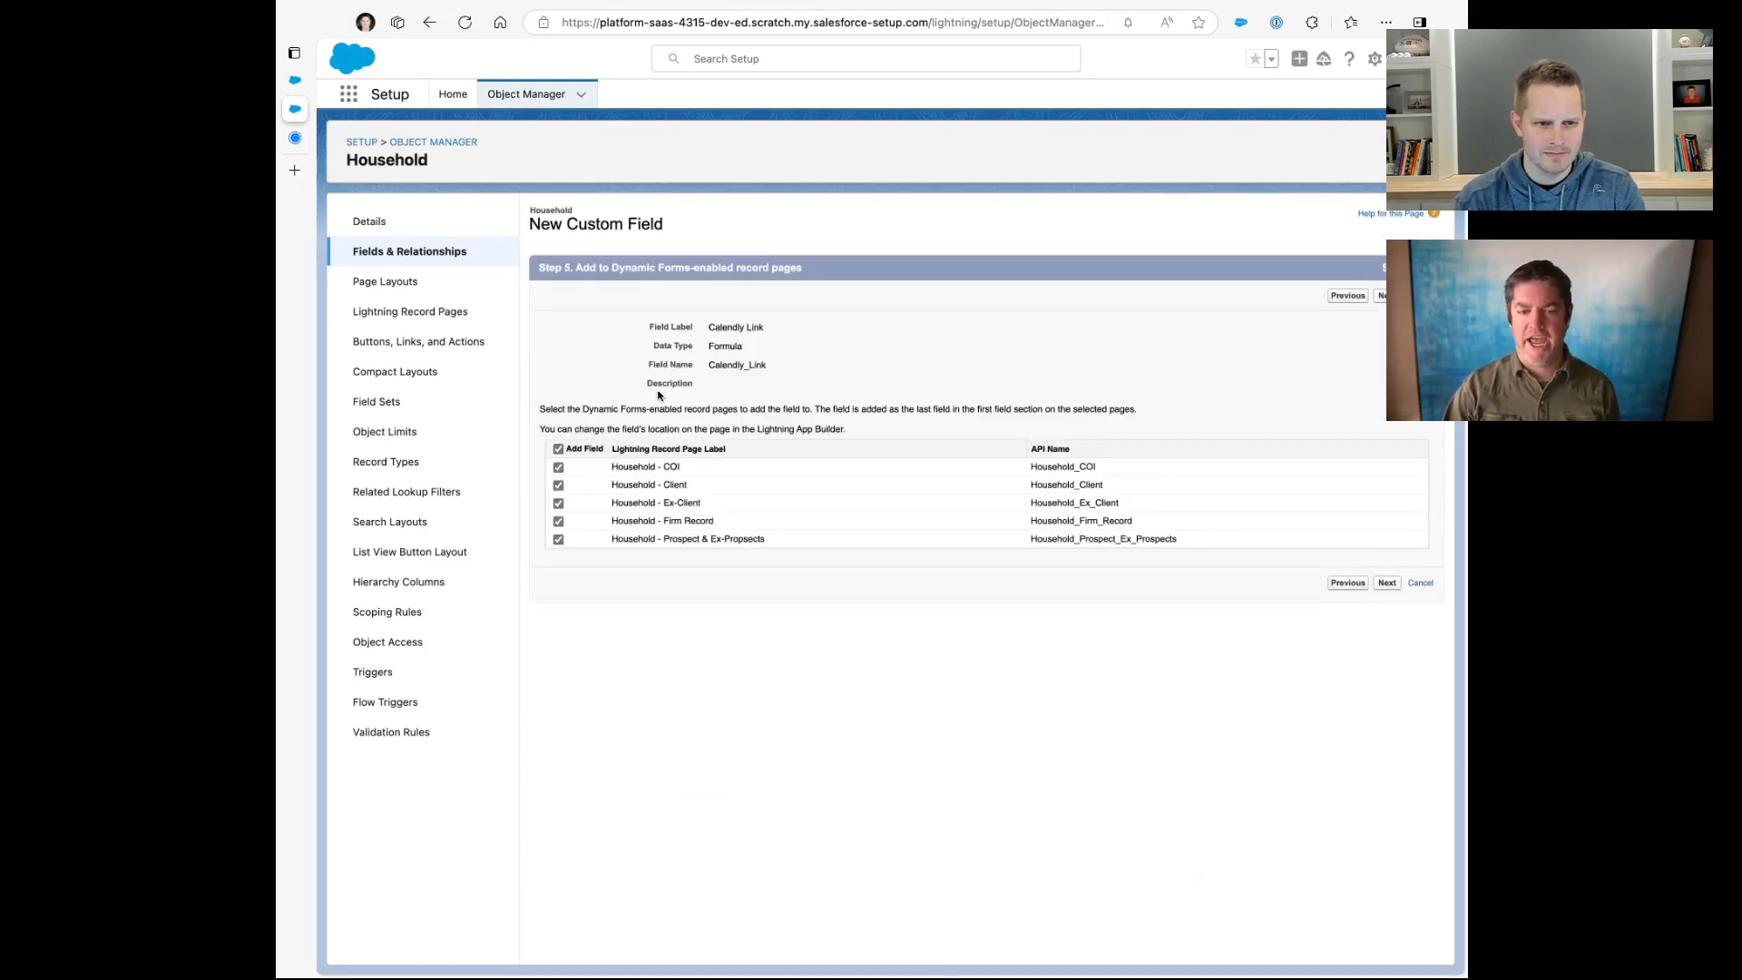
- Exclude the Household - COI and Household - Ex-Client record pages, and save the field with all page layouts selected
click(558, 467)
click(558, 502)
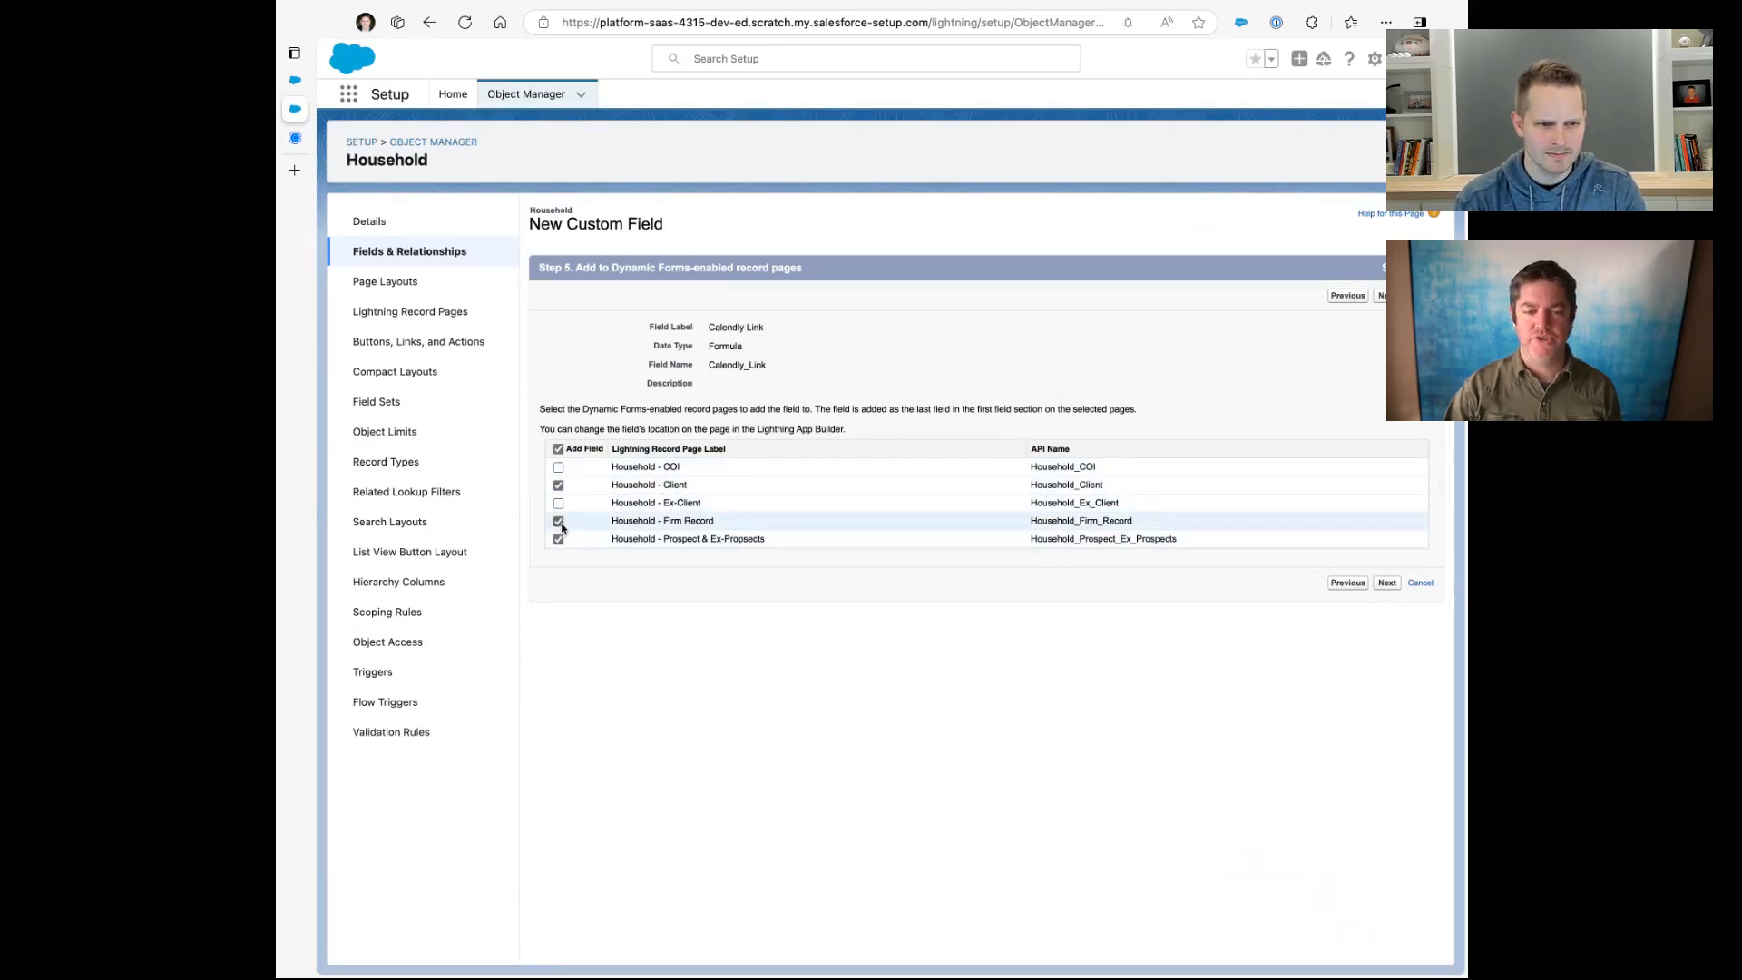
click(1386, 583)
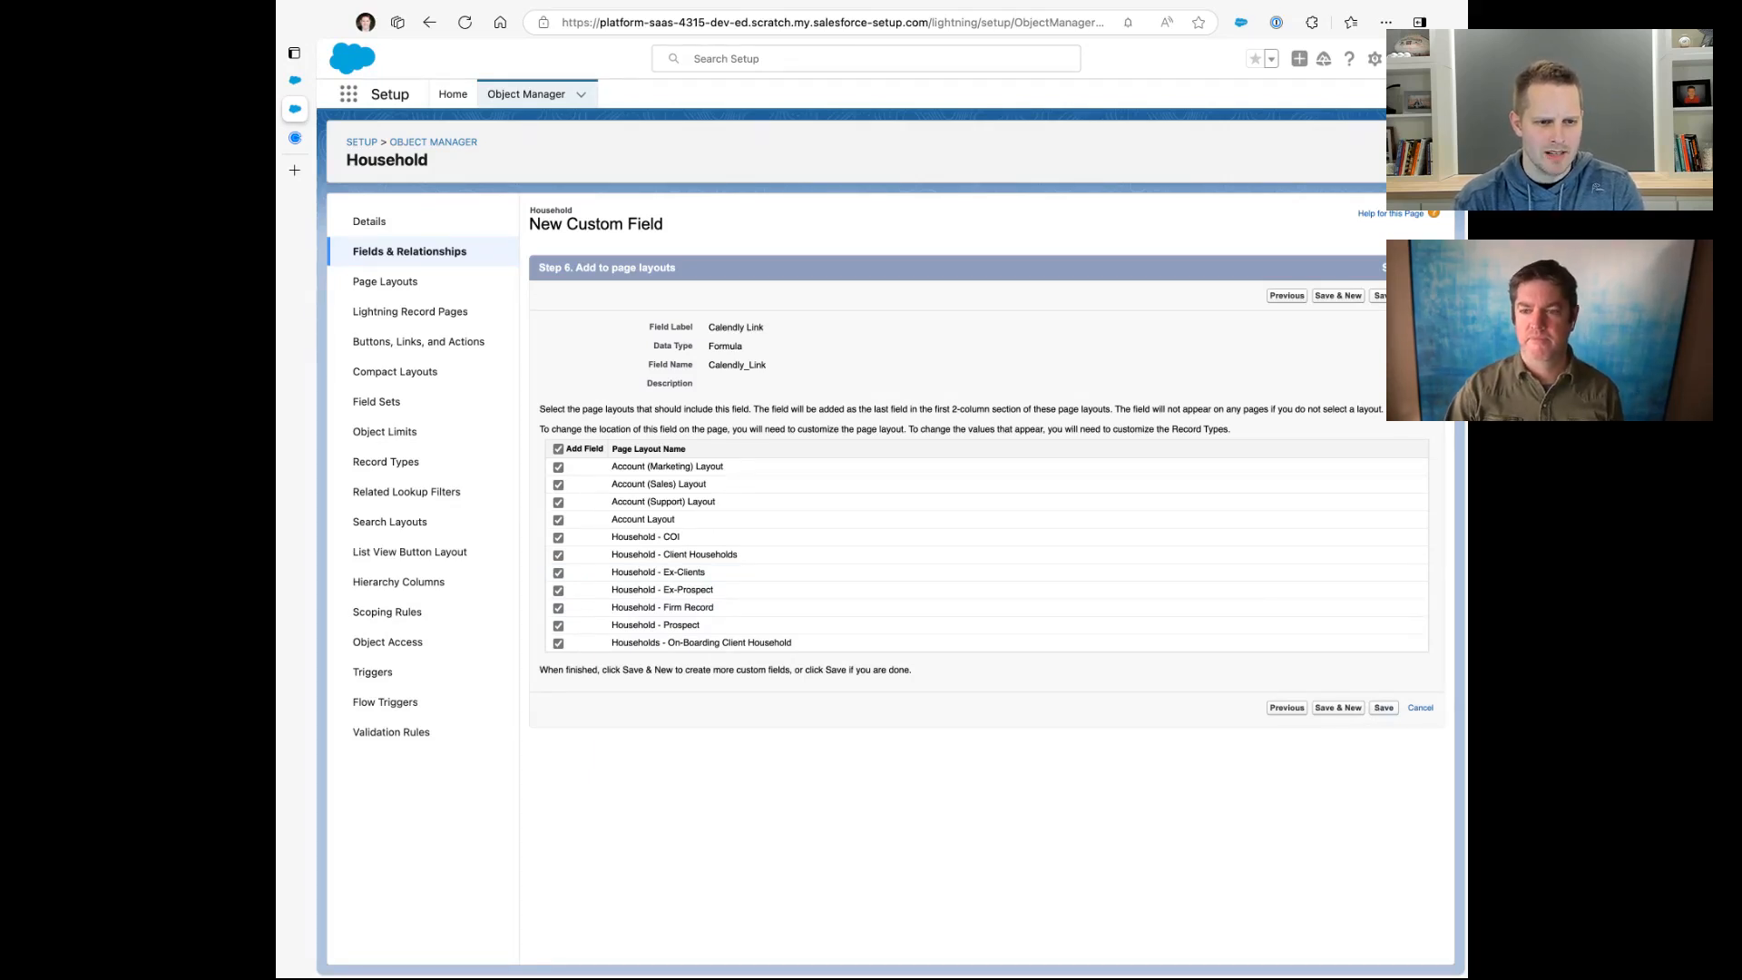
click(1383, 707)
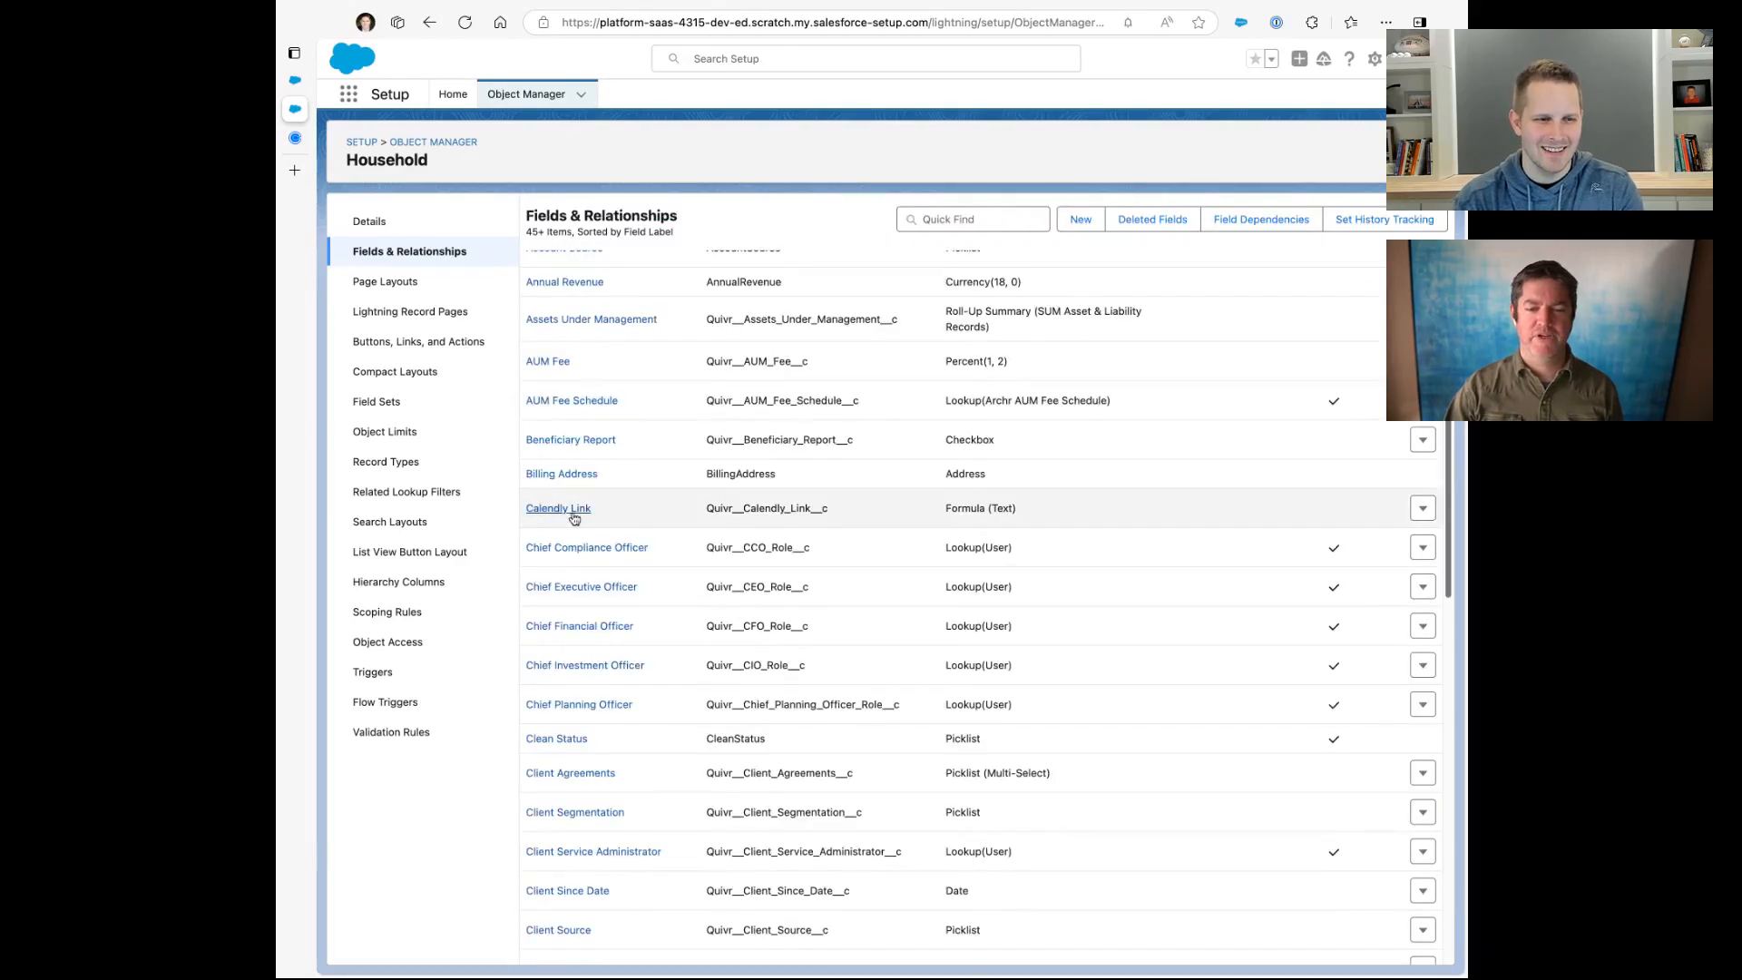
- Reload the household record and show its custom fields with the new Calendly Link
click(295, 80)
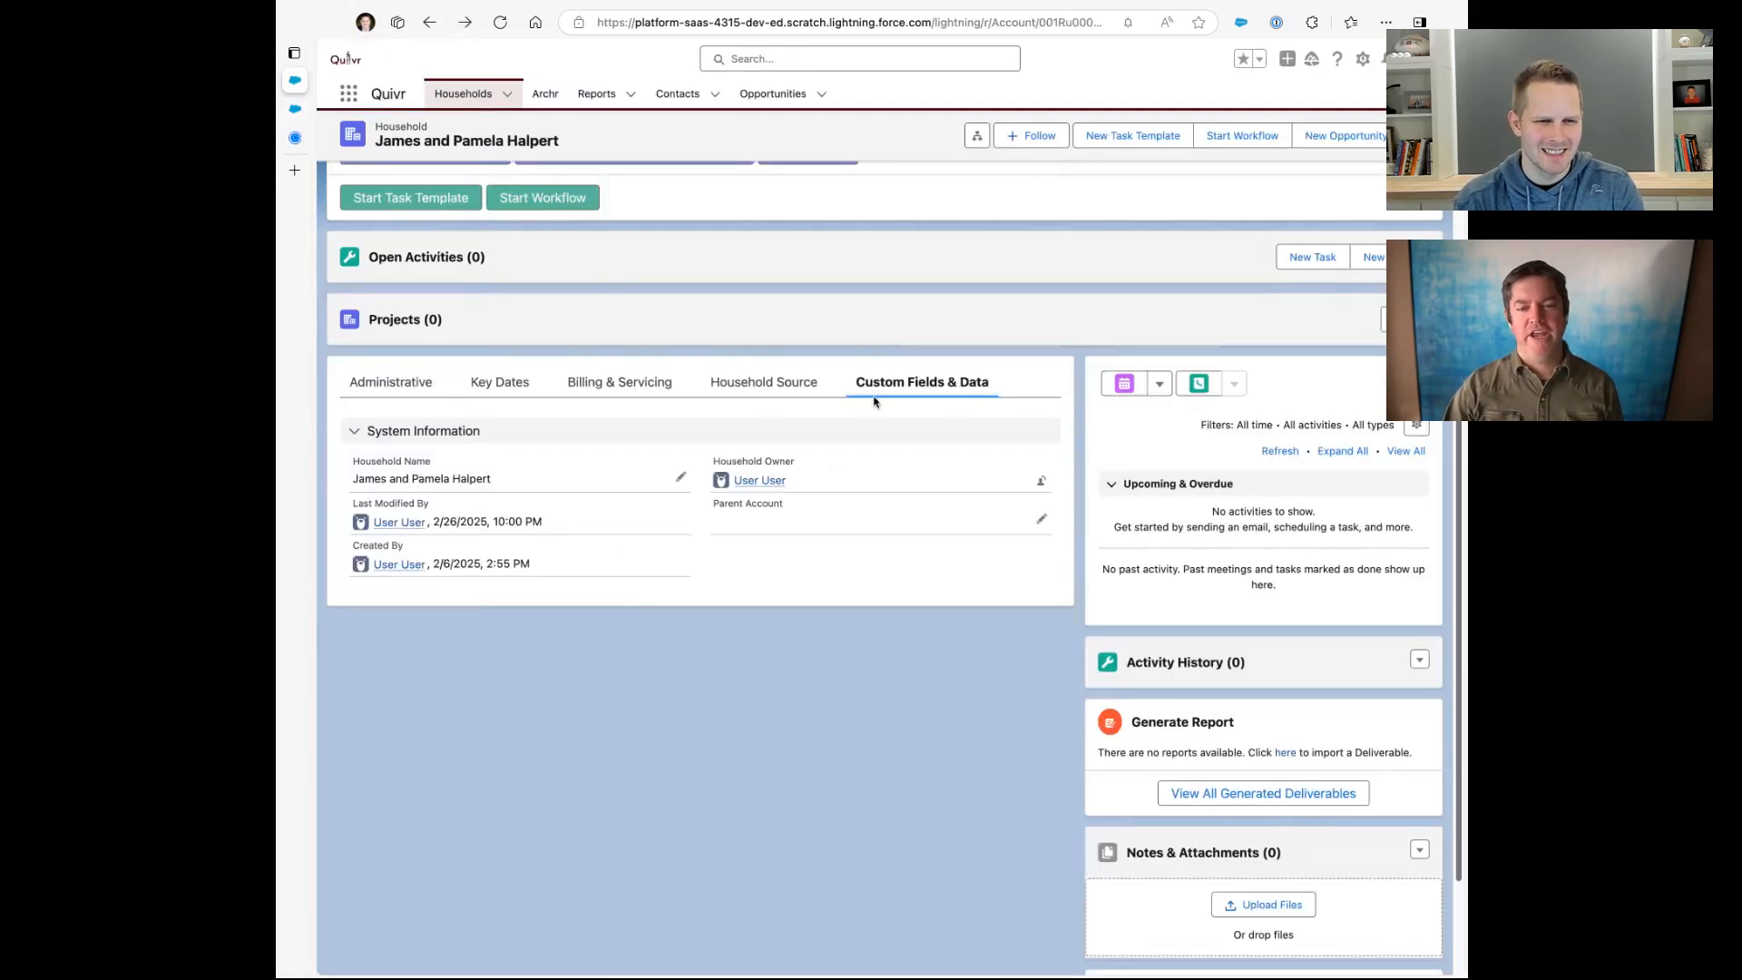
click(498, 24)
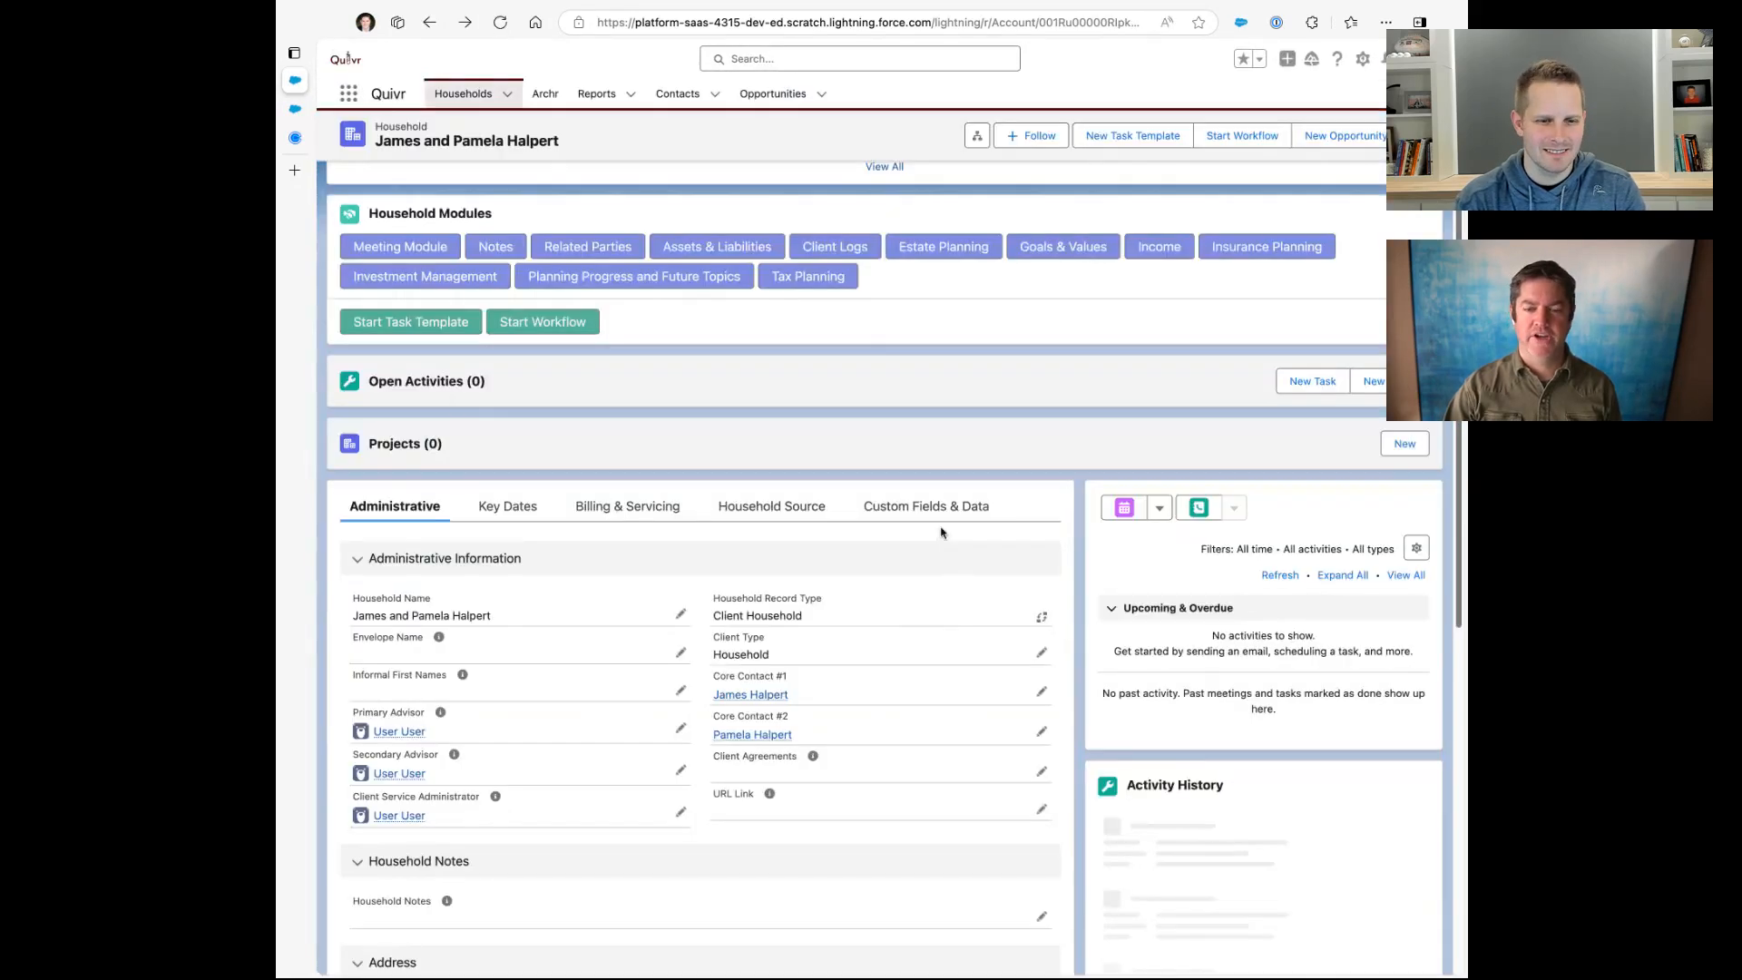
click(941, 508)
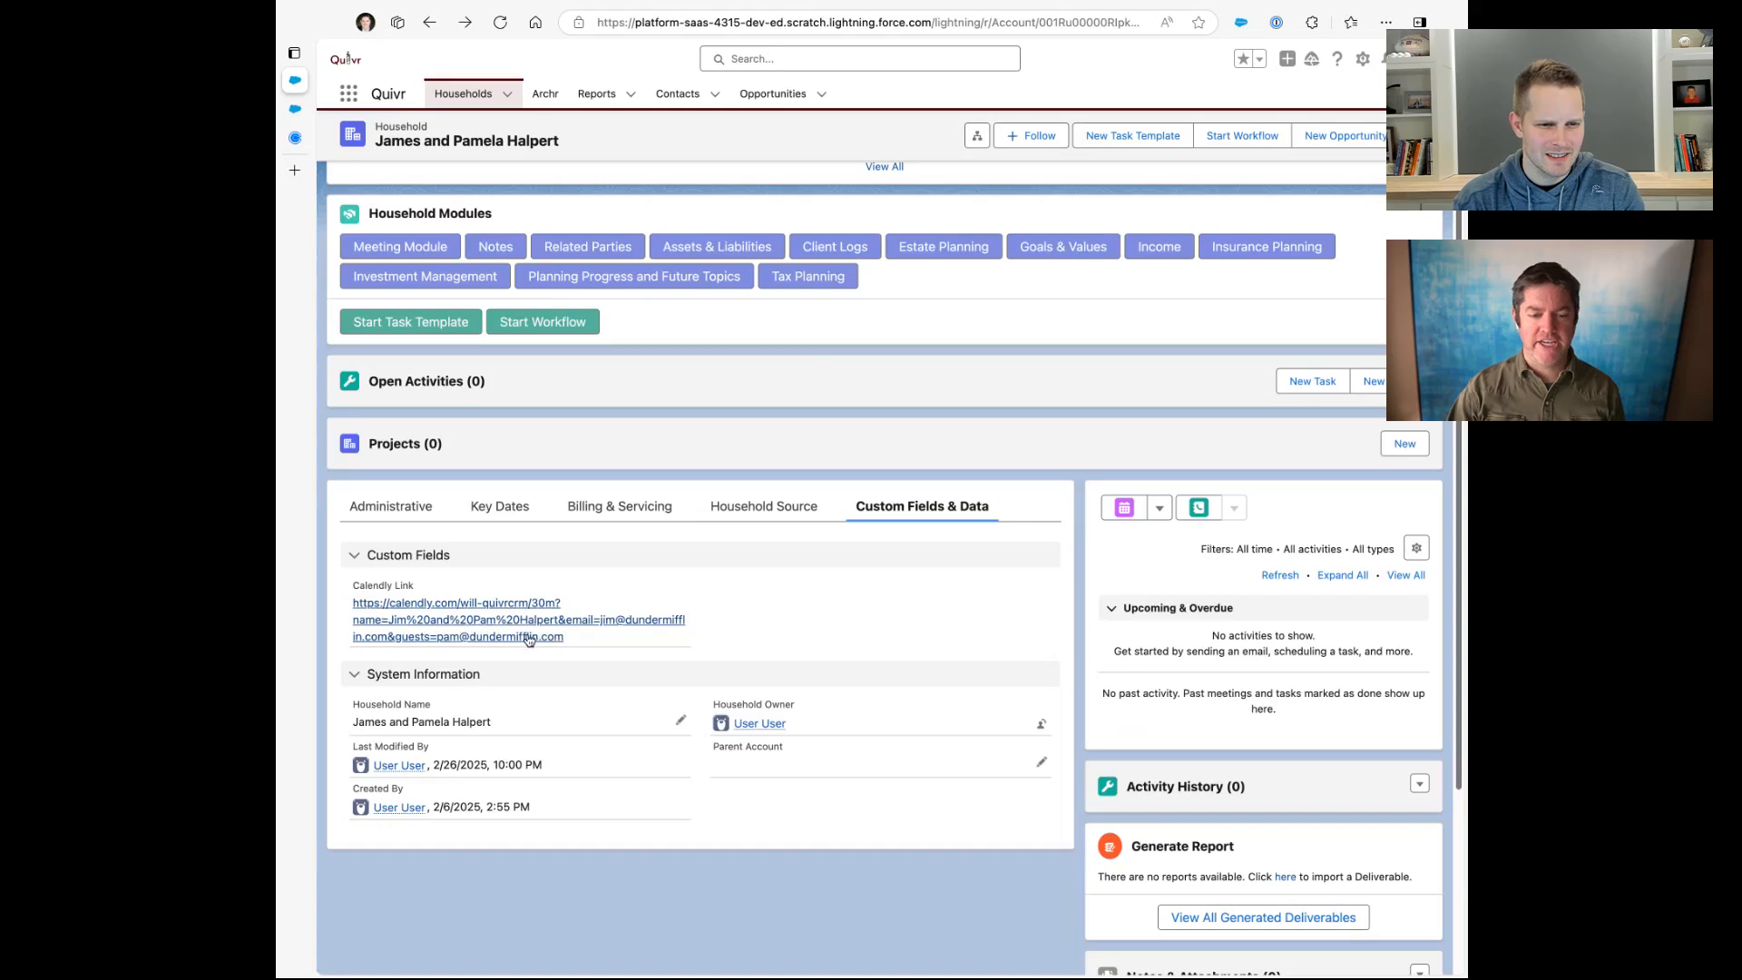
- Test the household's Calendly link by choosing the Thursday, February 27, 11:30am slot, review the prefilled details, and return to the household record
click(500, 611)
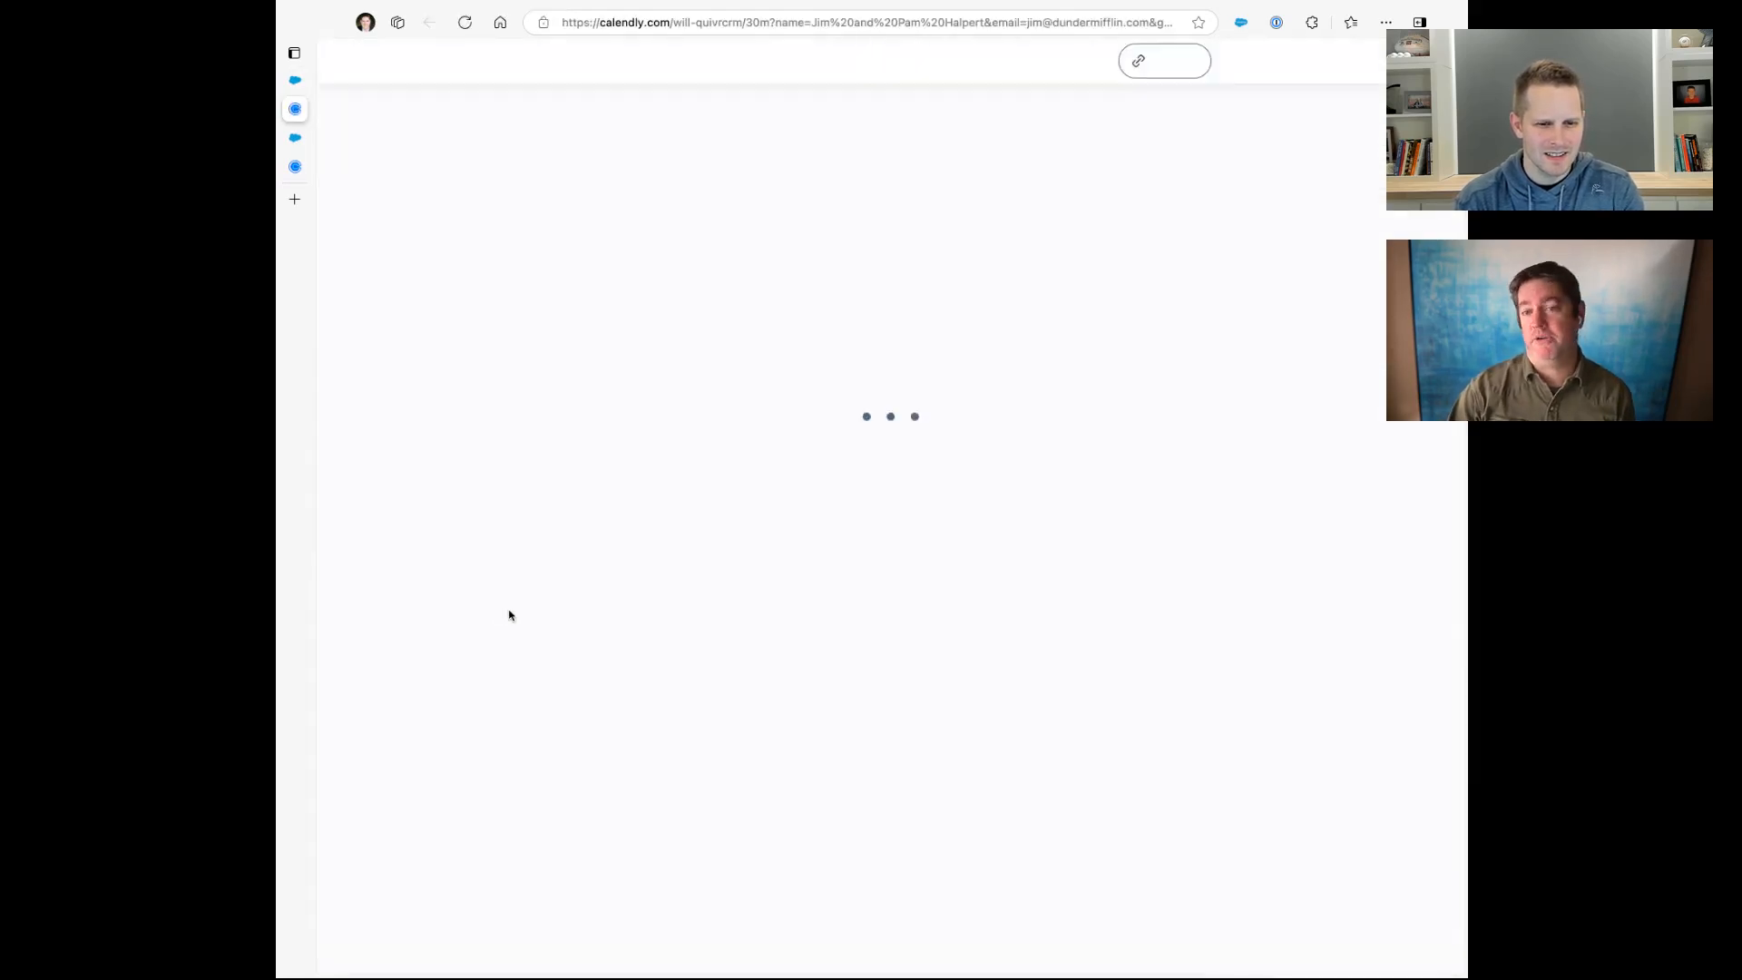
click(1091, 453)
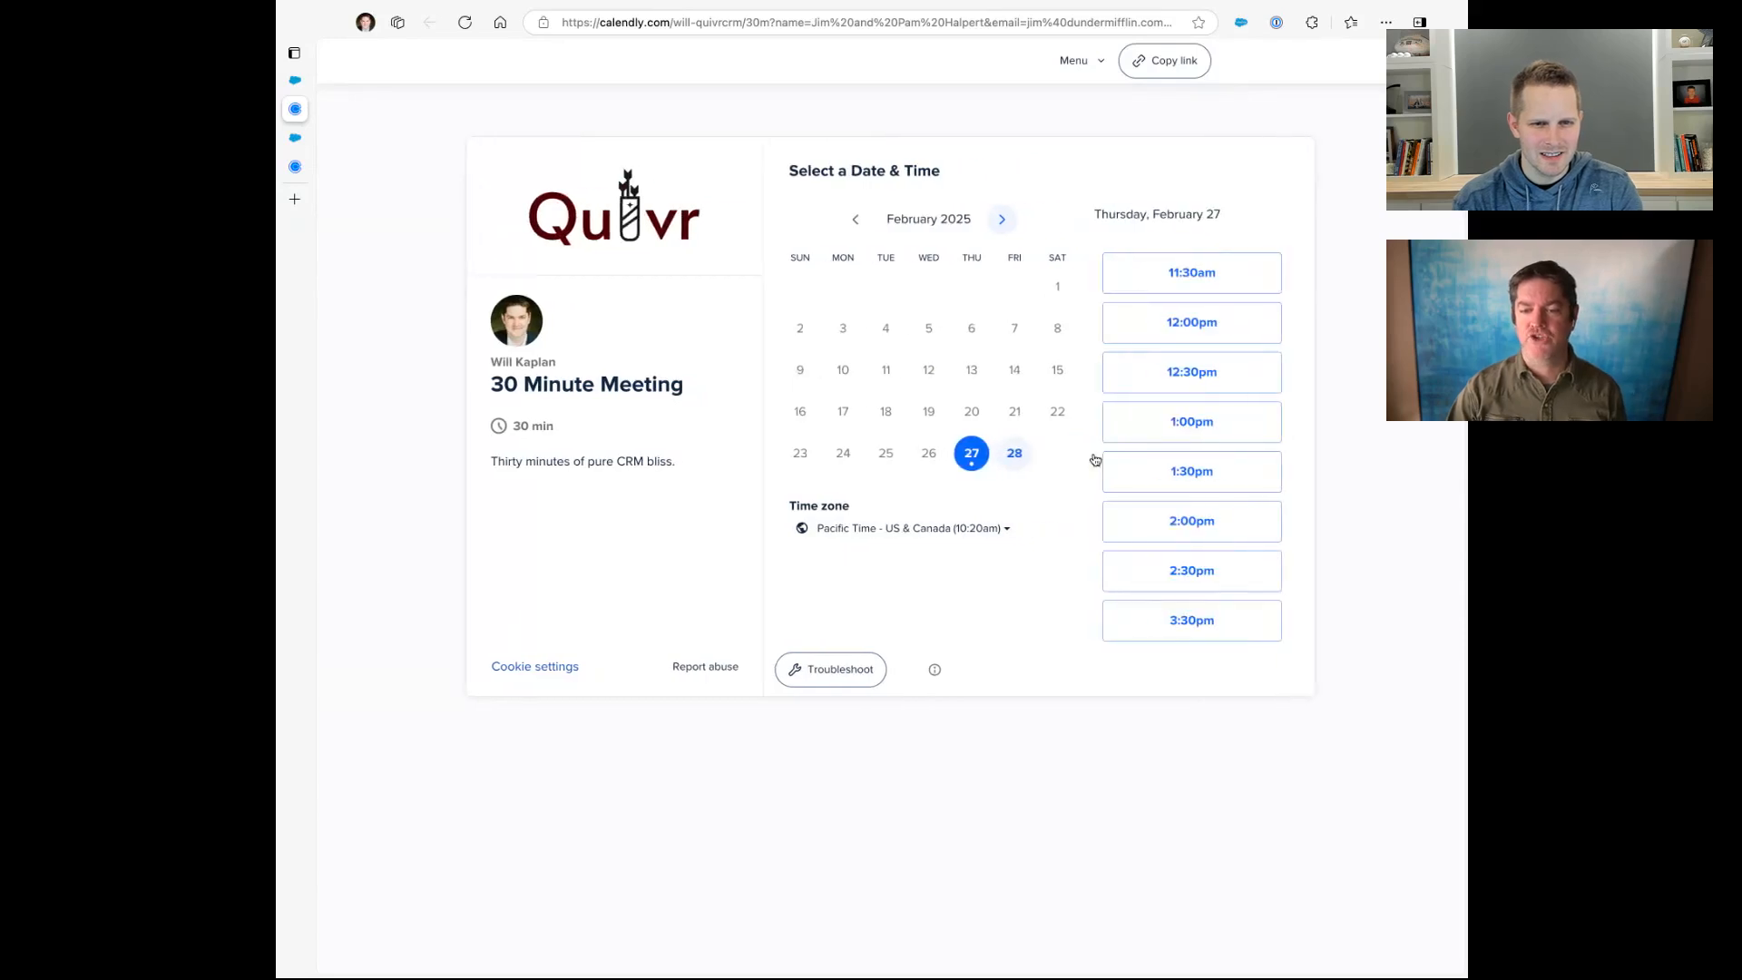
click(1182, 274)
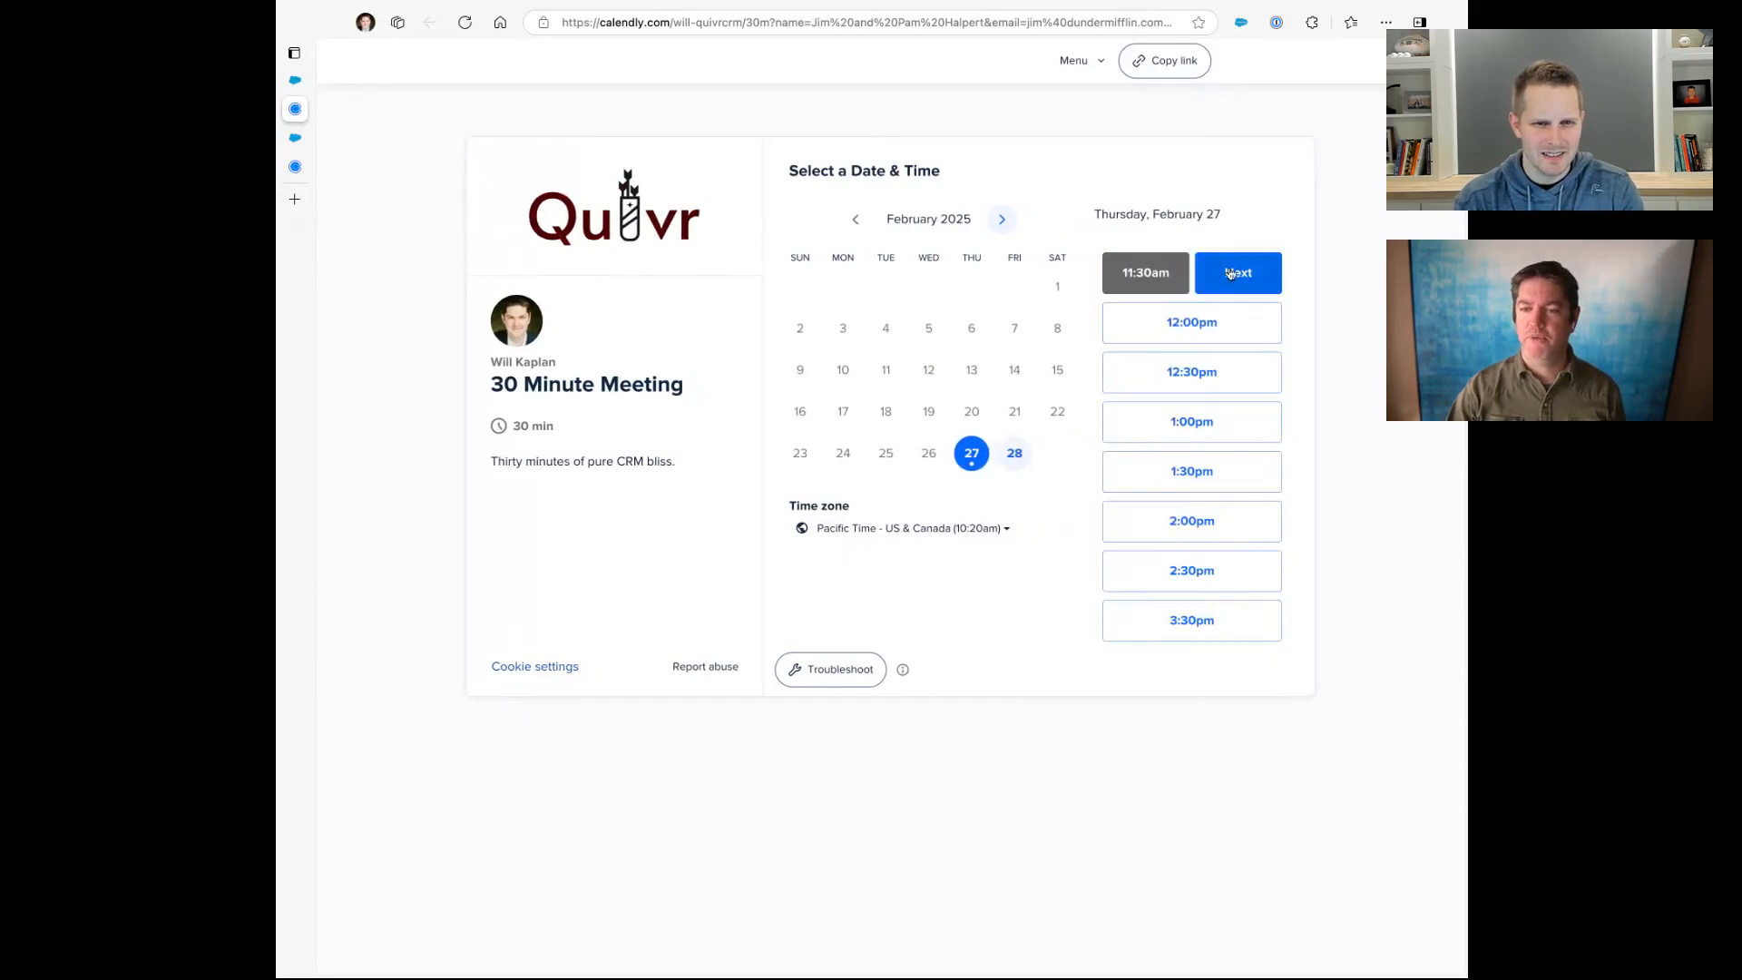
click(1237, 272)
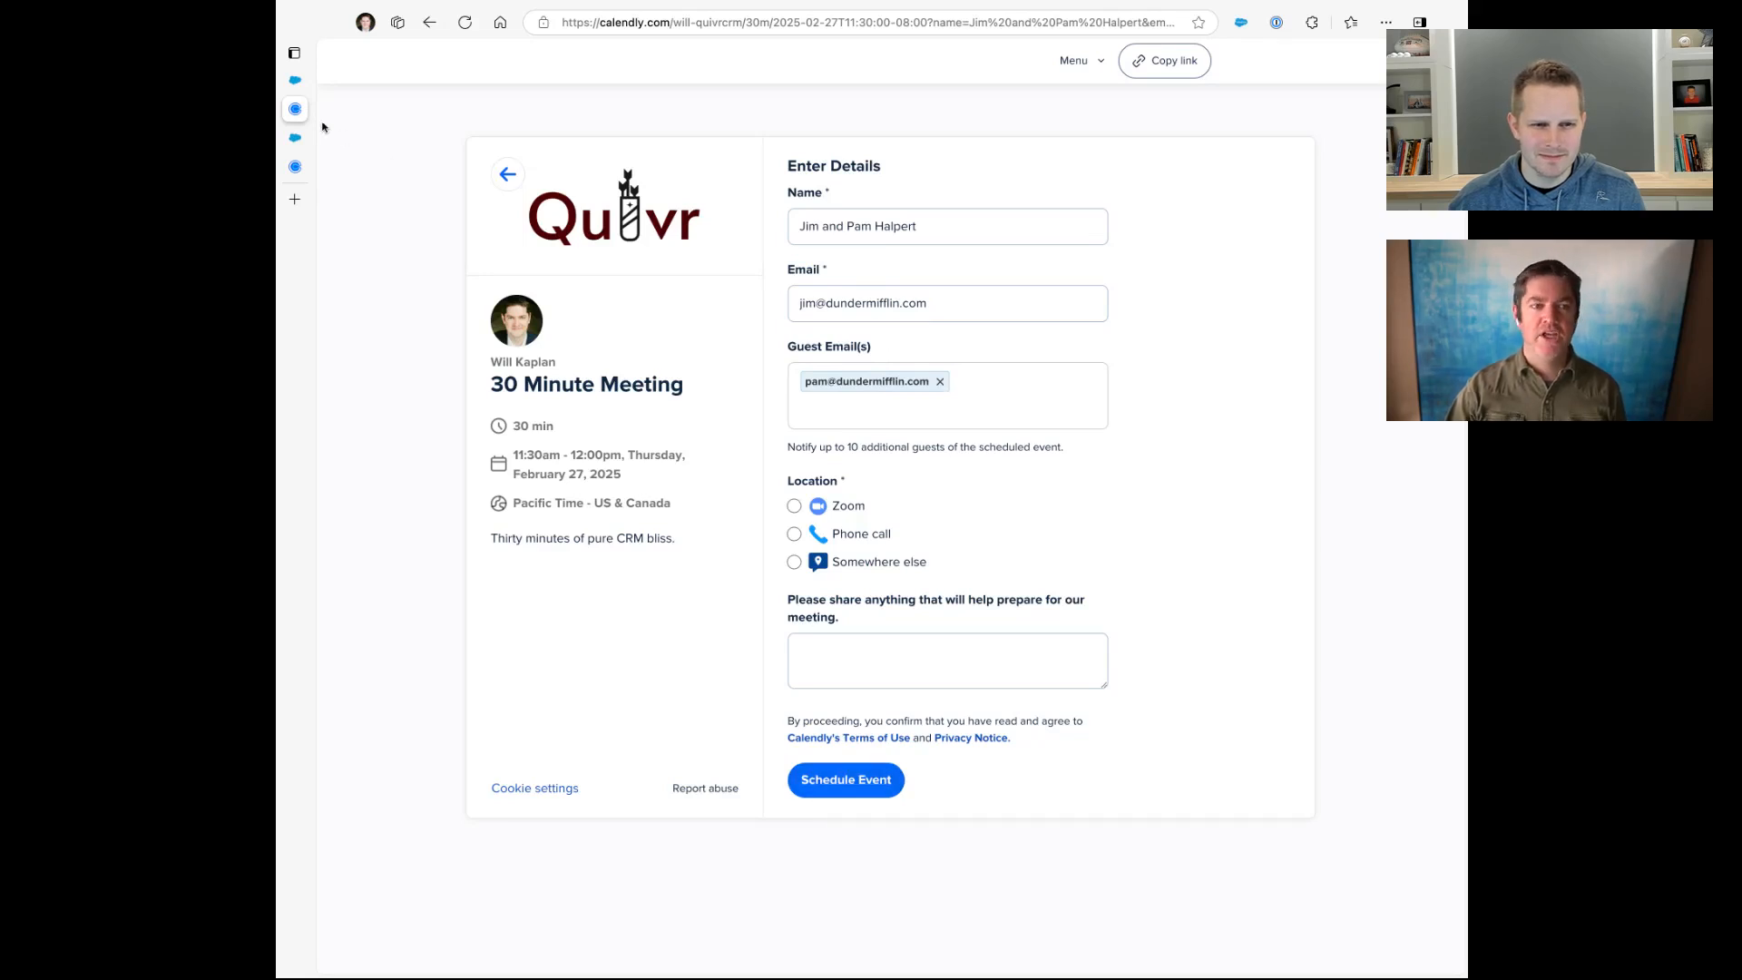
click(296, 82)
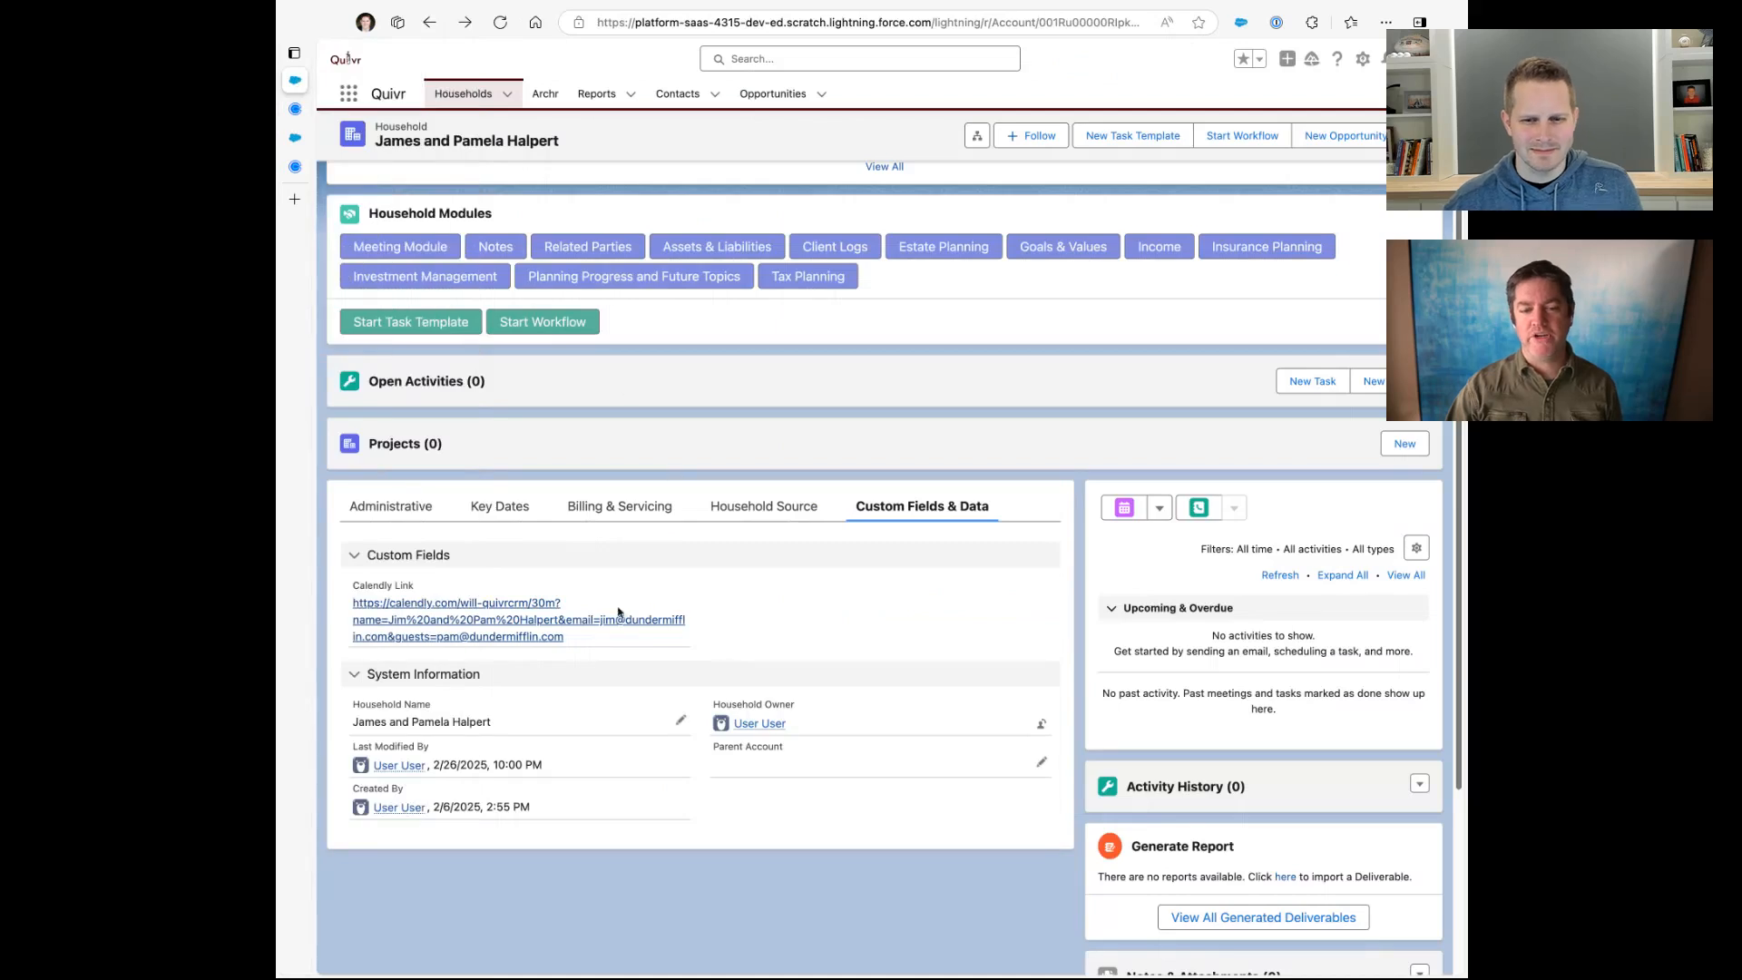